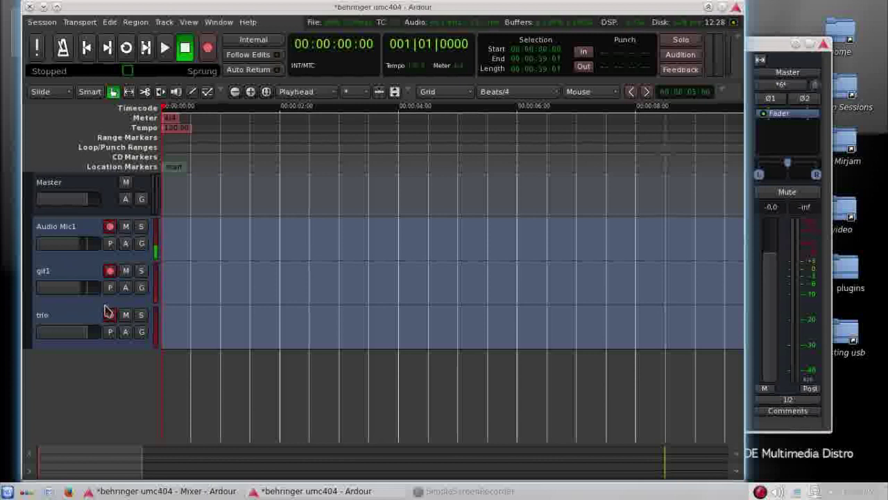
Step: Arm the trio track and start recording Audio Mic1, git1 and trio together
{"action": "left_click", "coordinate": [110, 314]}
{"action": "left_click", "coordinate": [165, 47]}
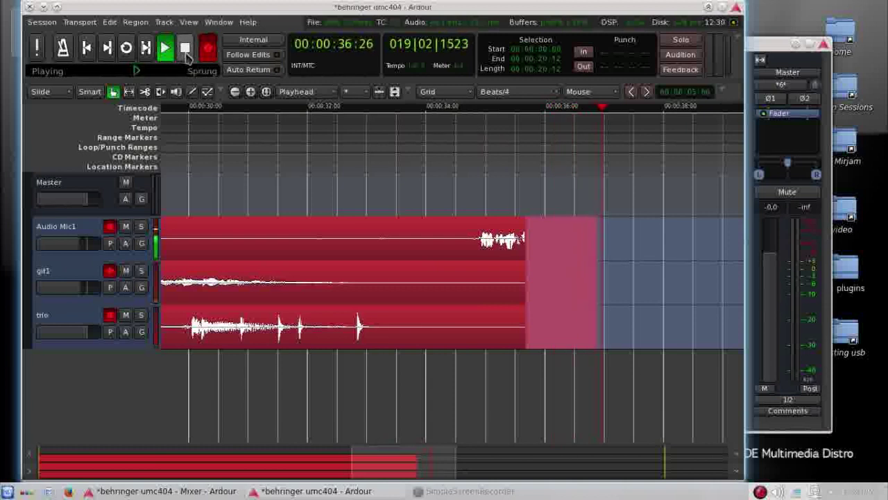
Step: Stop the take, trim the Audio Mic1 region's tail, and zoom out to the session start
{"action": "left_click", "coordinate": [185, 46]}
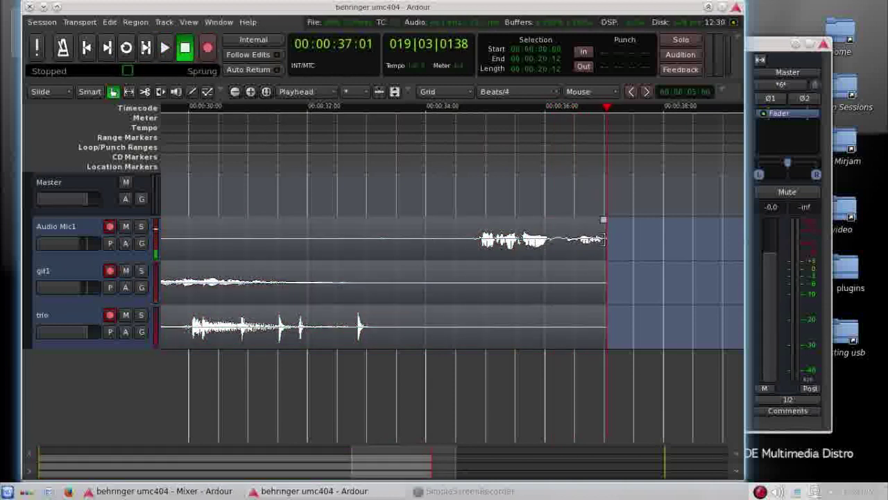
{"action": "left_click_drag", "start_coordinate": [603, 239], "coordinate": [463, 239]}
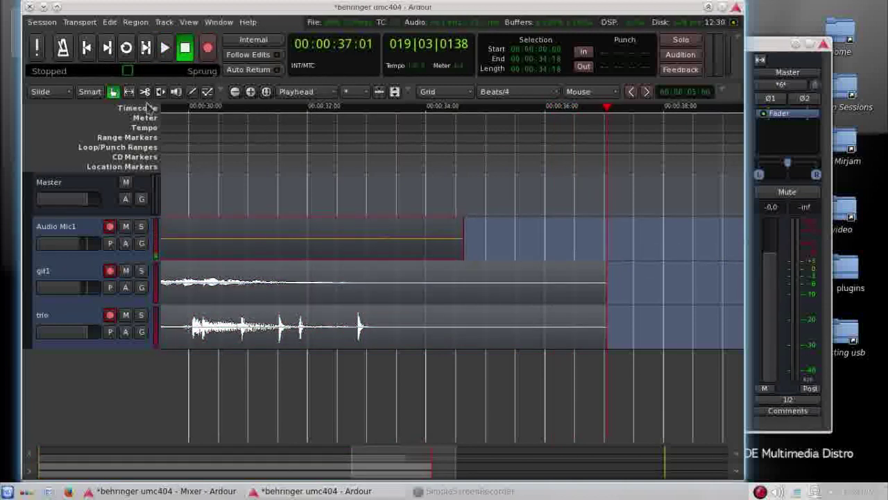
{"action": "key", "text": "minus"}
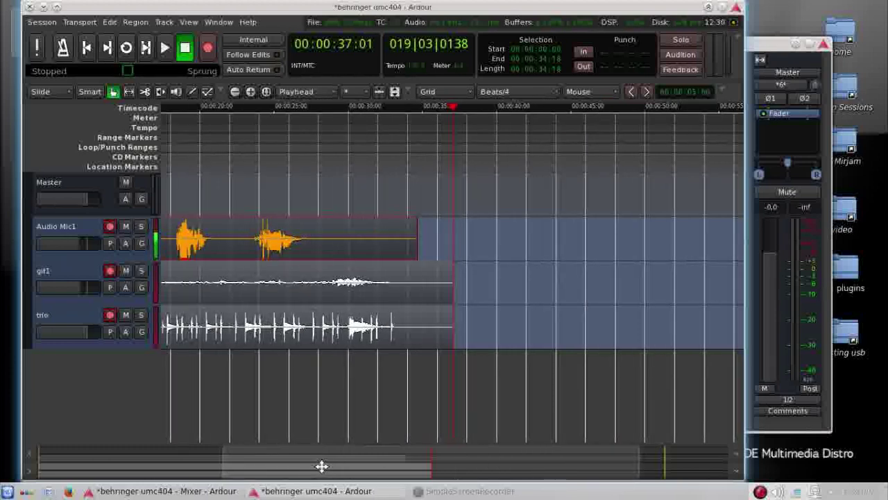
{"action": "left_click_drag", "start_coordinate": [315, 467], "coordinate": [52, 466]}
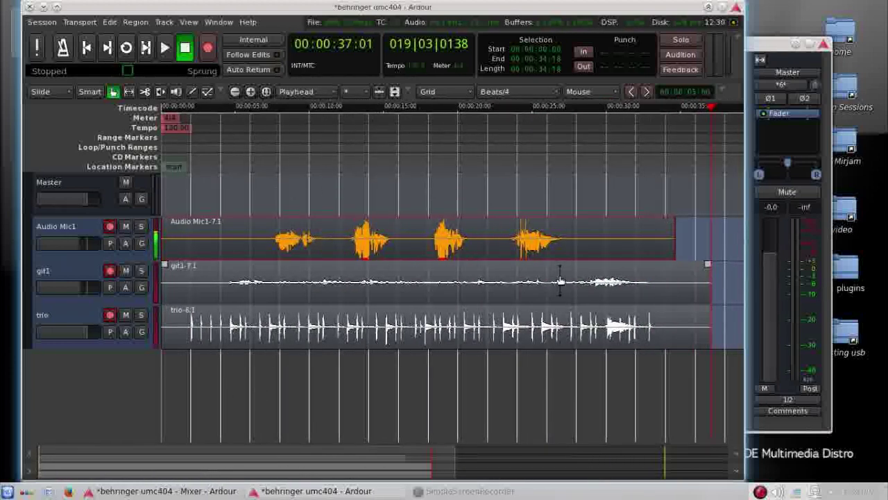
{"action": "mouse_move", "coordinate": [250, 263]}
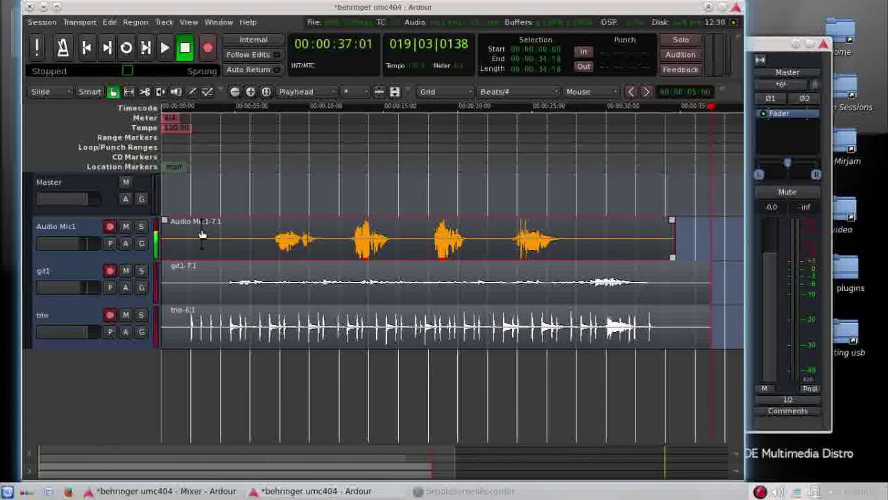
Step: Normalize the git1 region with Gain > Normalize and return to the session start
{"action": "right_click", "coordinate": [249, 277]}
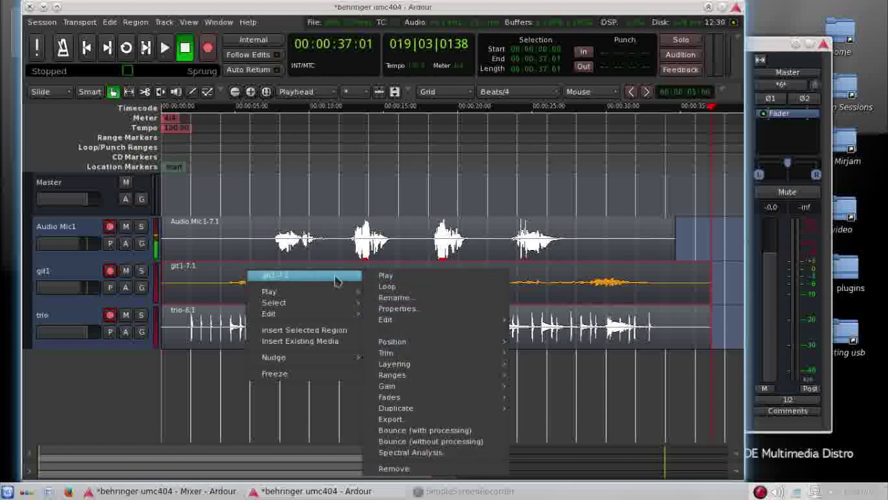
{"action": "mouse_move", "coordinate": [304, 275]}
{"action": "mouse_move", "coordinate": [436, 386]}
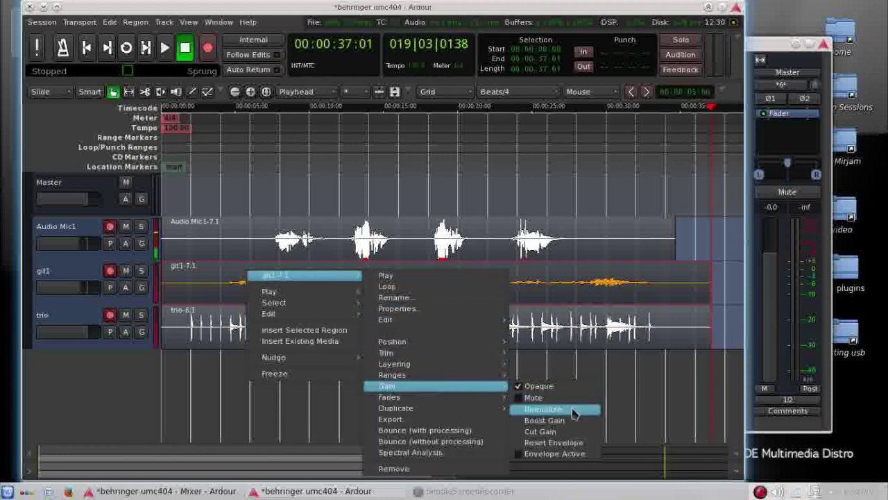
{"action": "left_click", "coordinate": [576, 413]}
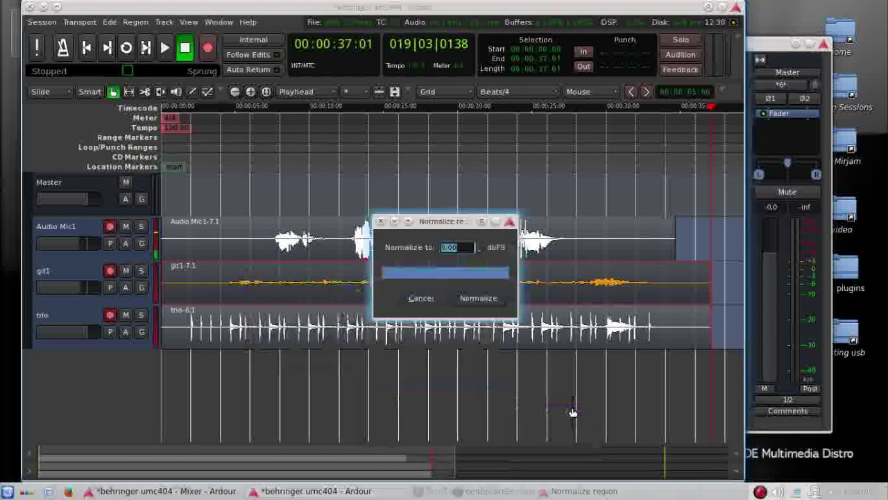
{"action": "left_click", "coordinate": [479, 299]}
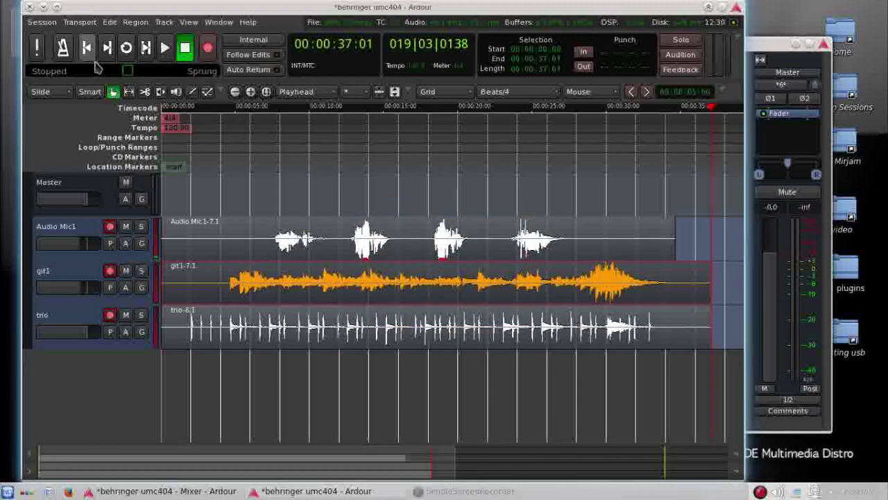
{"action": "left_click", "coordinate": [87, 48]}
Step: Play the three-track take from the start, stopping at about 34 seconds
{"action": "left_click", "coordinate": [165, 47]}
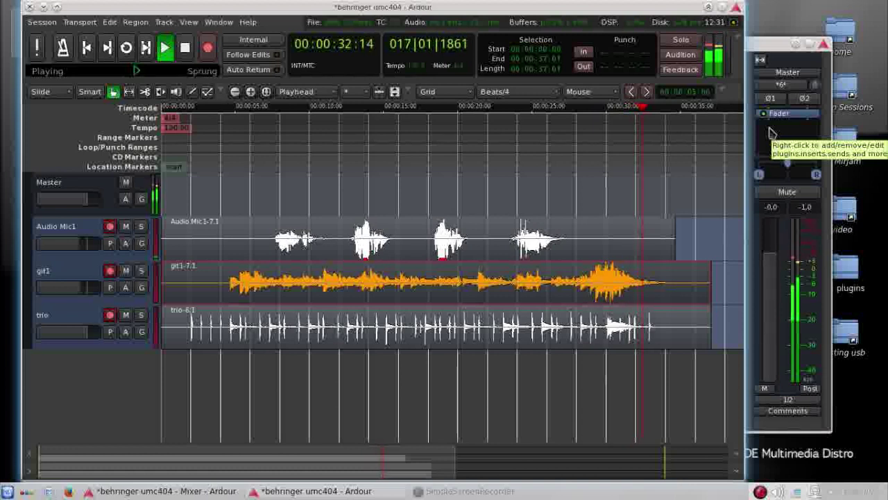
{"action": "left_click", "coordinate": [185, 47]}
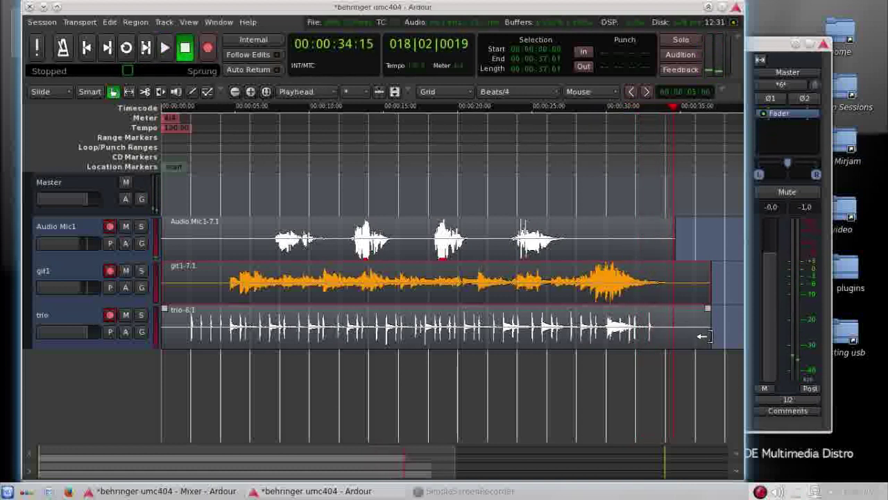
Step: Drag the right edges of the trio, git1 and Audio Mic1 regions leftward
{"action": "left_click_drag", "start_coordinate": [702, 336], "coordinate": [649, 337]}
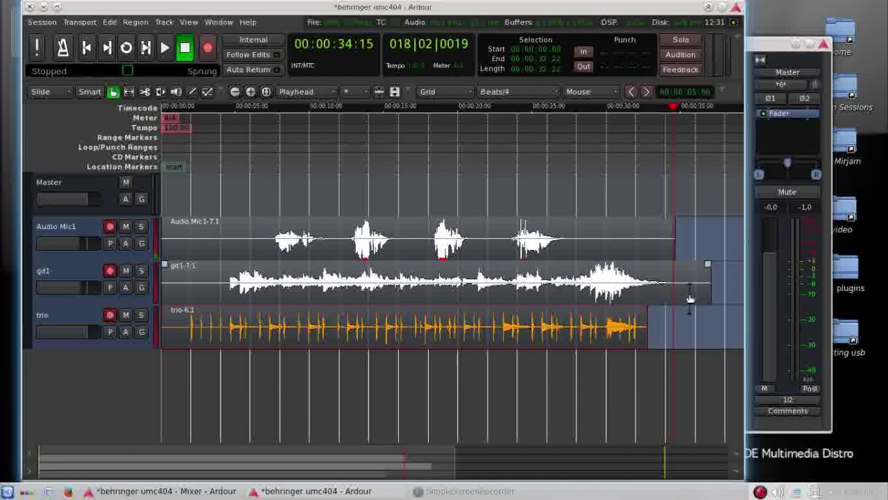
{"action": "left_click_drag", "start_coordinate": [704, 283], "coordinate": [663, 283]}
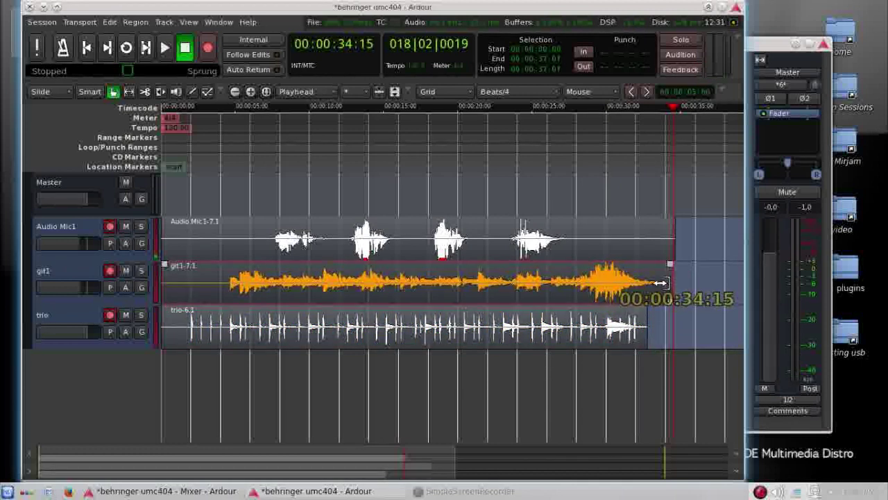
{"action": "left_click", "coordinate": [663, 240]}
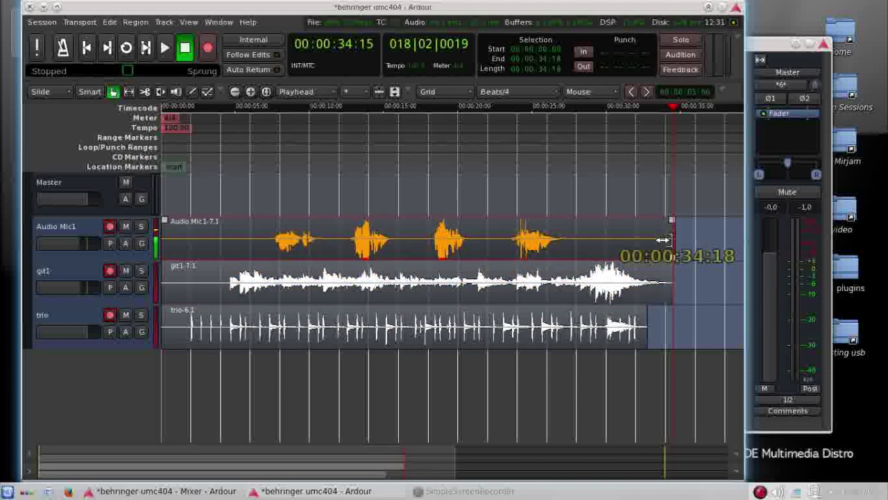
{"action": "left_click_drag", "start_coordinate": [663, 240], "coordinate": [559, 243]}
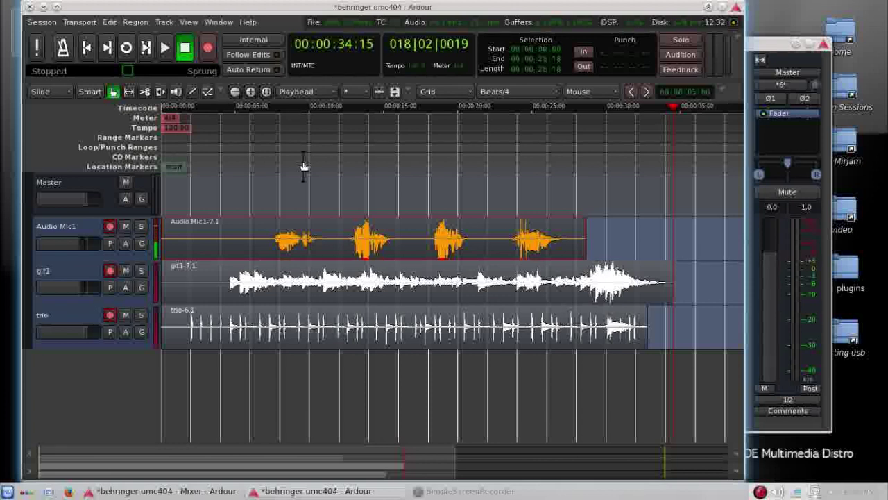
Step: Quit the behringer umc404 session with Session > Quit, choosing Save and quit
{"action": "left_click", "coordinate": [41, 22]}
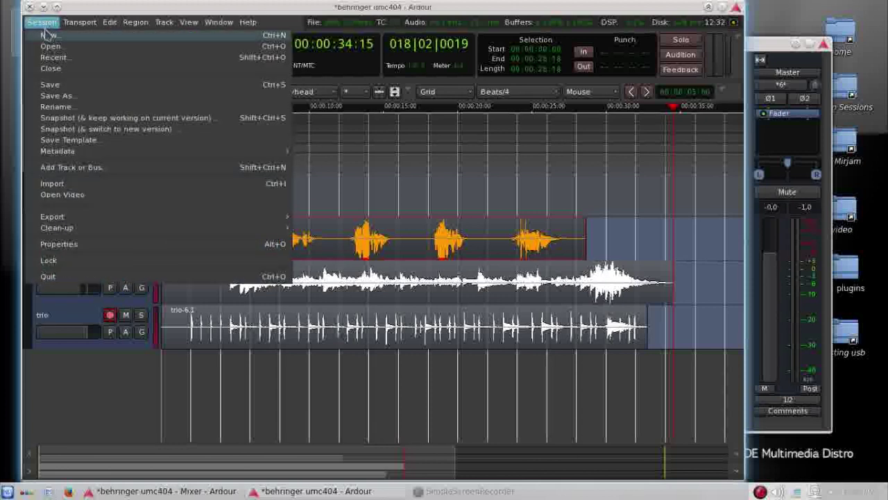
{"action": "left_click", "coordinate": [57, 278]}
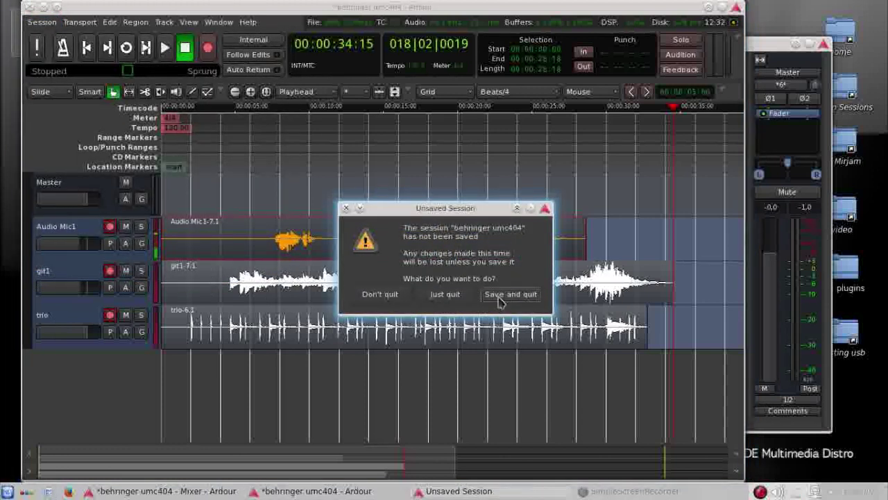
{"action": "left_click", "coordinate": [511, 293]}
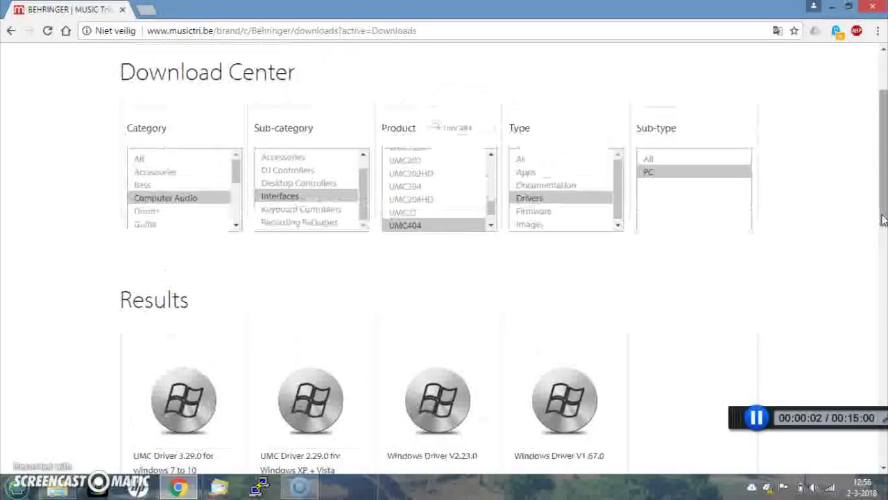
{"action": "scroll", "coordinate": [883, 218], "scroll_direction": "up", "scroll_amount": 3}
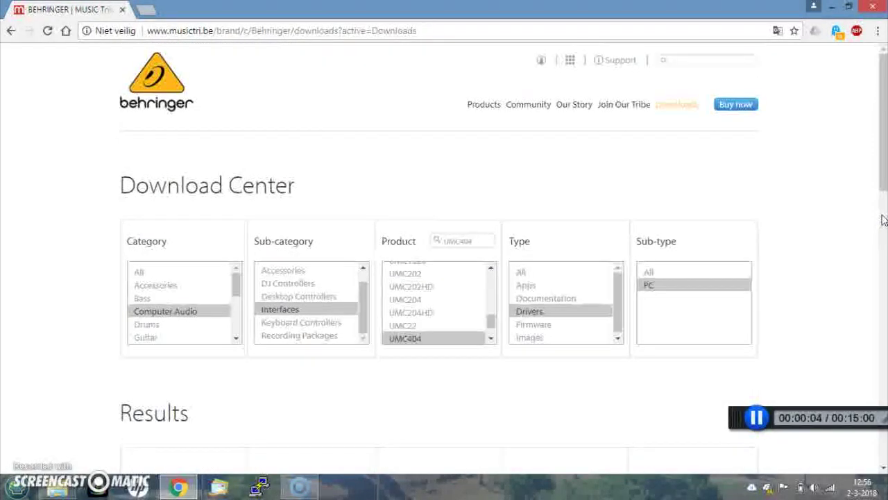
{"action": "scroll", "coordinate": [883, 219], "scroll_direction": "down", "scroll_amount": 1}
{"action": "scroll", "coordinate": [883, 219], "scroll_direction": "down", "scroll_amount": 1}
{"action": "scroll", "coordinate": [884, 219], "scroll_direction": "down", "scroll_amount": 1}
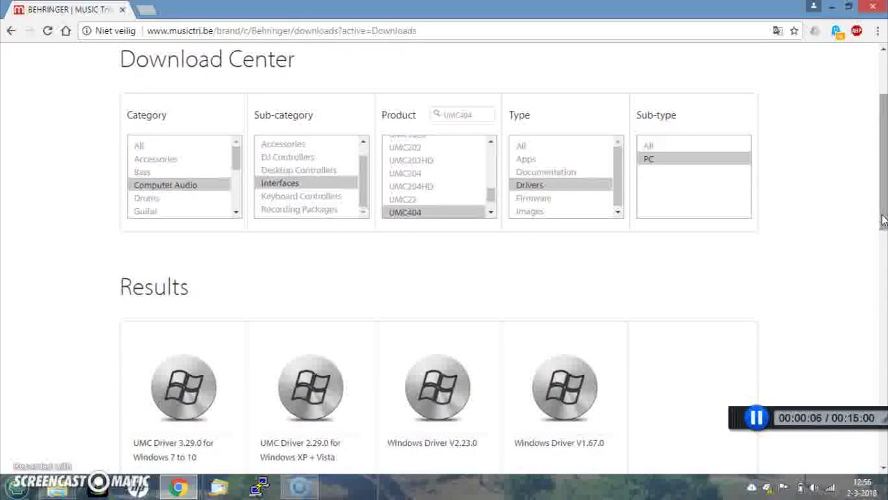
{"action": "scroll", "coordinate": [883, 219], "scroll_direction": "down", "scroll_amount": 1}
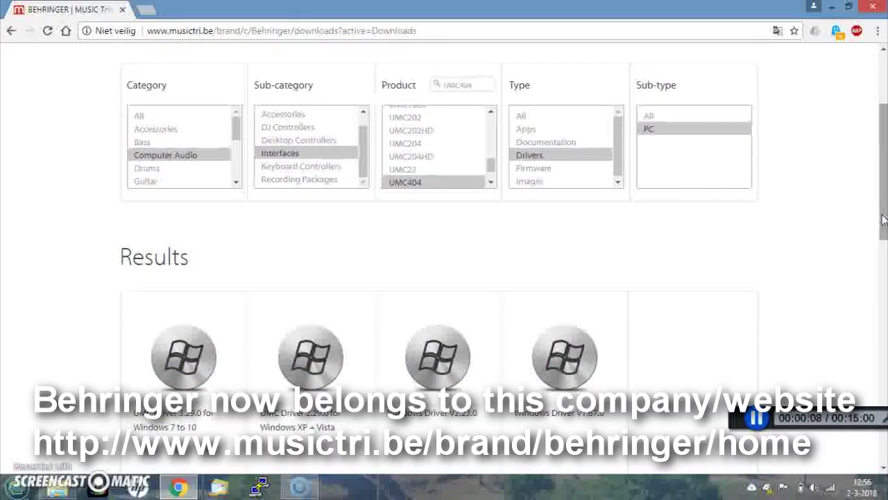
{"action": "scroll", "coordinate": [883, 218], "scroll_direction": "down", "scroll_amount": 1}
{"action": "scroll", "coordinate": [883, 219], "scroll_direction": "down", "scroll_amount": 1}
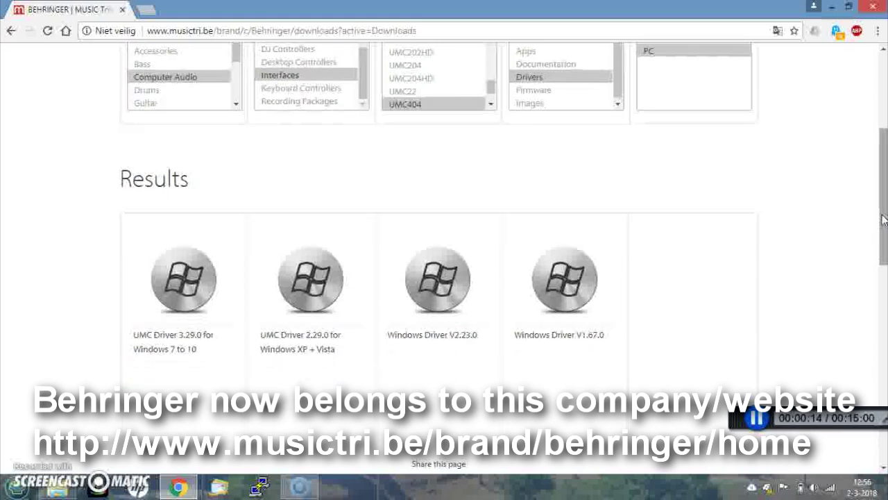
{"action": "scroll", "coordinate": [884, 218], "scroll_direction": "down", "scroll_amount": 2}
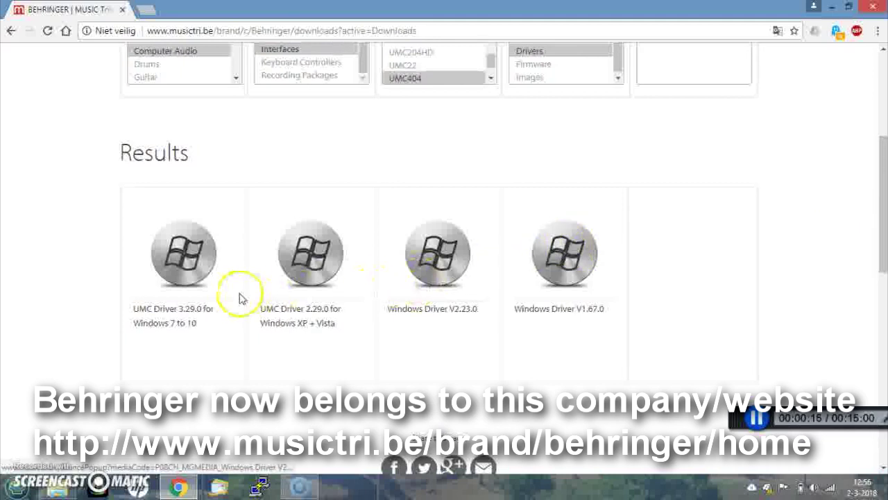
Step: Open the UMC Driver 3.29.0 for Windows 7 to 10 download from the results
{"action": "left_click", "coordinate": [186, 285]}
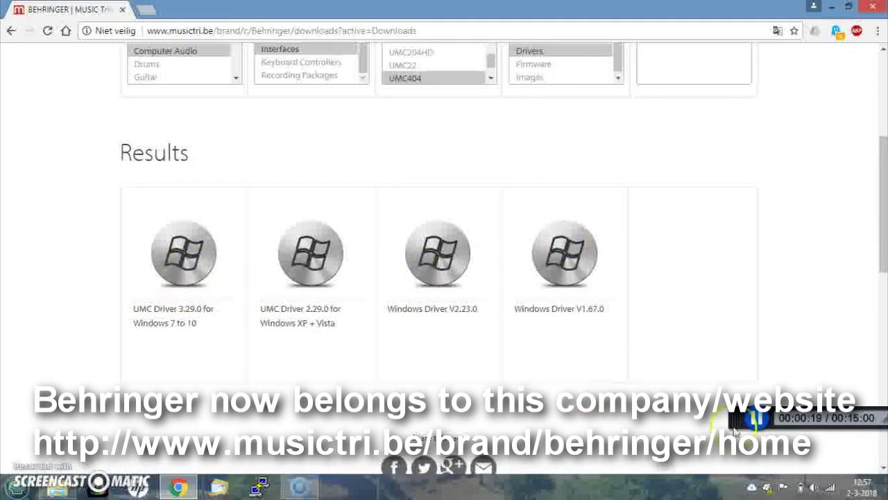
{"action": "left_click", "coordinate": [756, 419]}
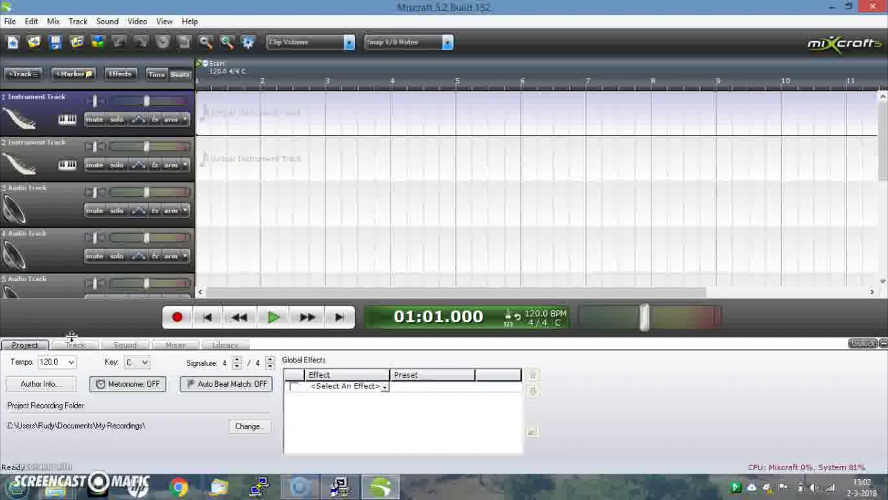
Step: Open Mixcraft's preferences and review the current recording, playback and ASIO device options
{"action": "left_click", "coordinate": [10, 21]}
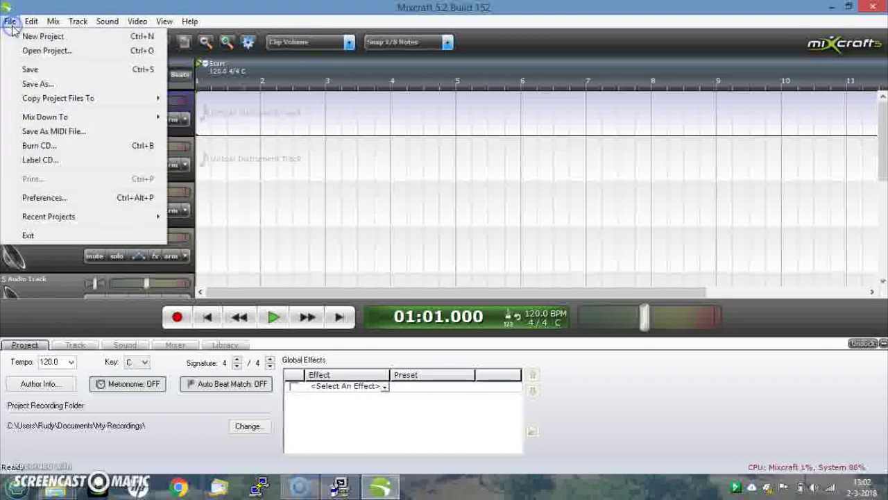
{"action": "left_click", "coordinate": [43, 198]}
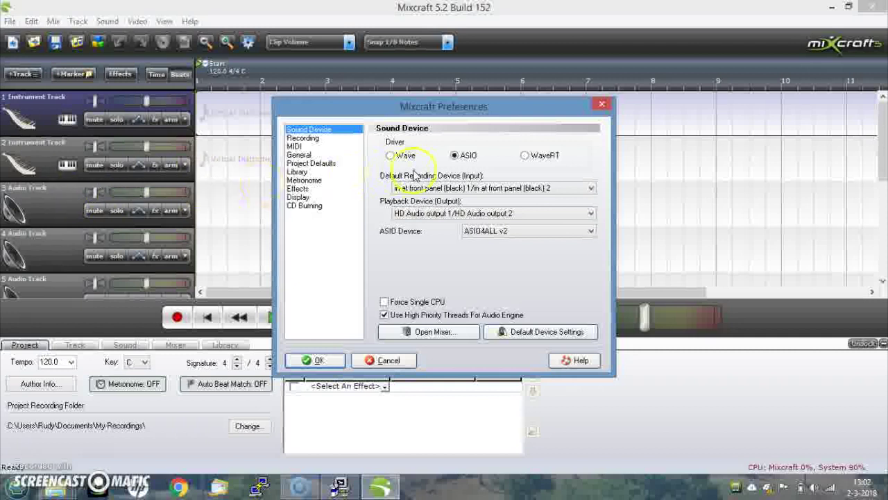
{"action": "left_click", "coordinate": [455, 189]}
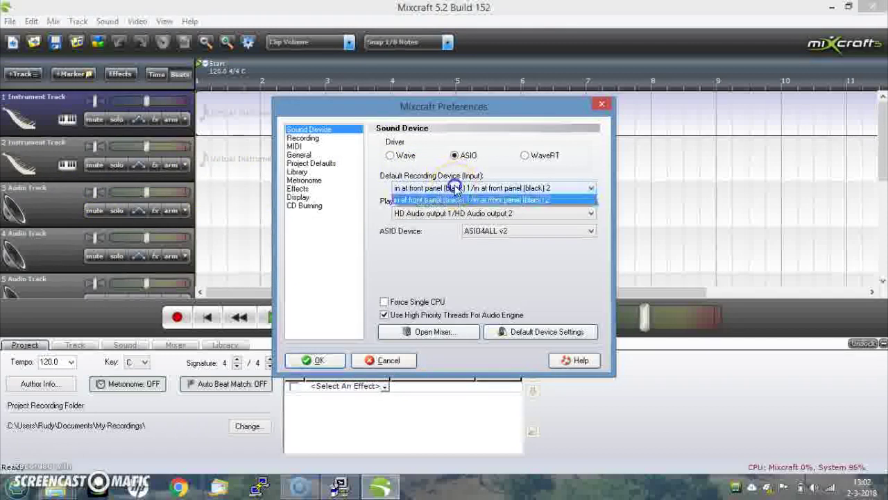
{"action": "left_click", "coordinate": [455, 200]}
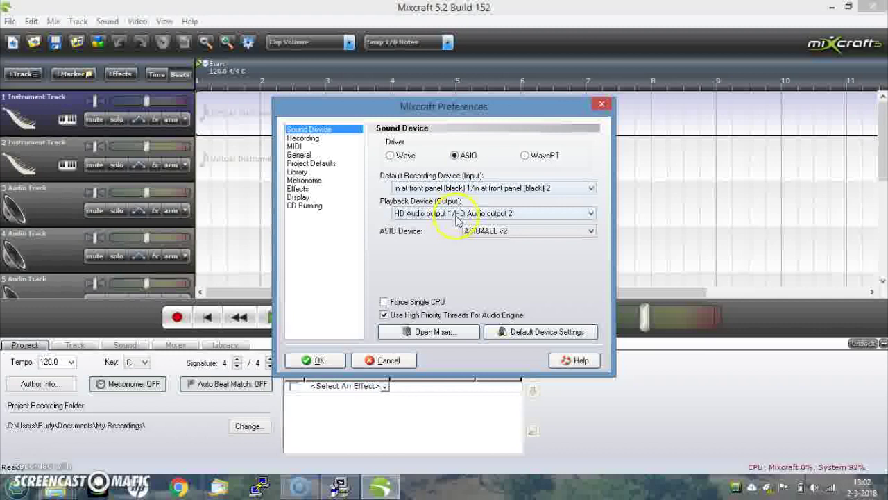
{"action": "left_click", "coordinate": [458, 214]}
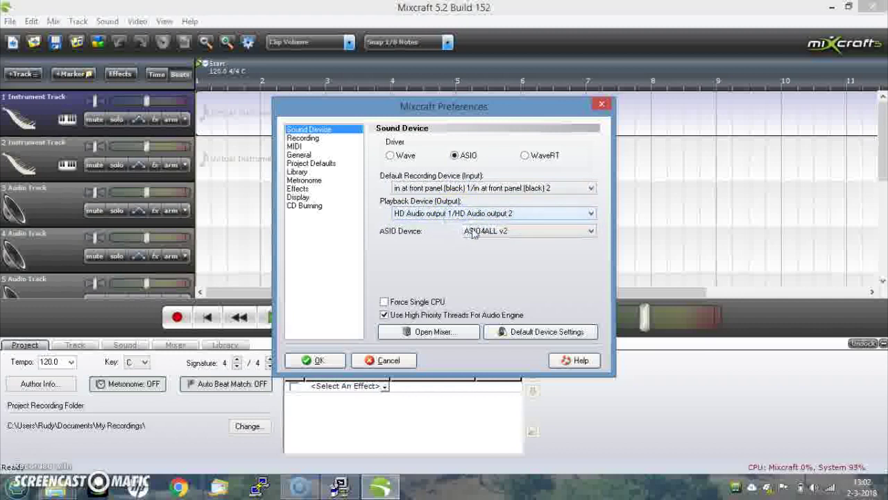
{"action": "left_click", "coordinate": [476, 233]}
{"action": "left_click", "coordinate": [476, 233]}
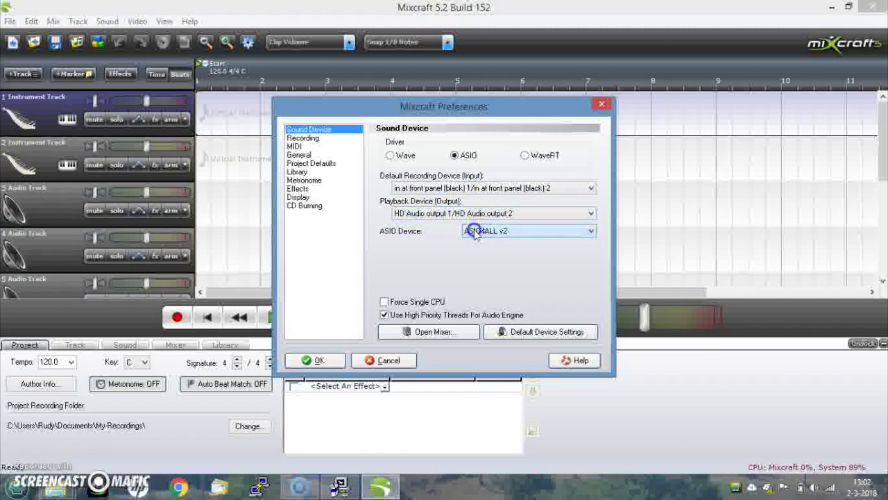
{"action": "left_click", "coordinate": [465, 274]}
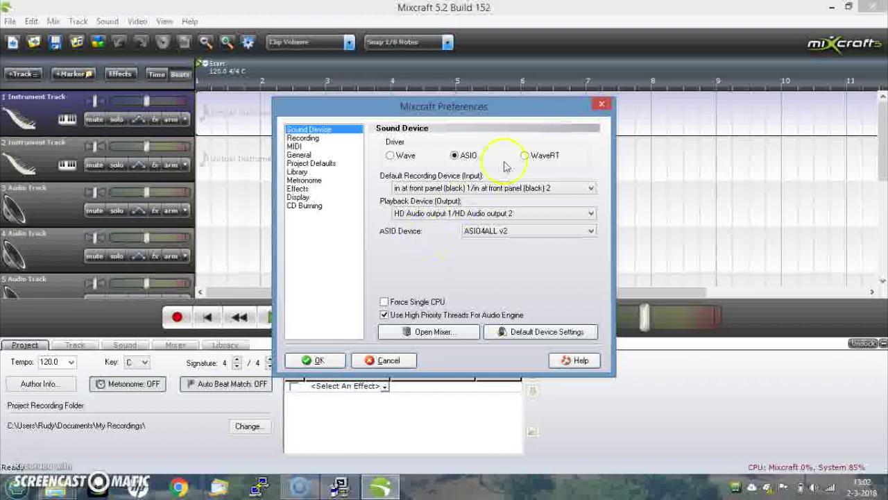
Step: Try the WaveRT and Wave sound drivers, check their devices, then cancel the changes
{"action": "left_click", "coordinate": [526, 155]}
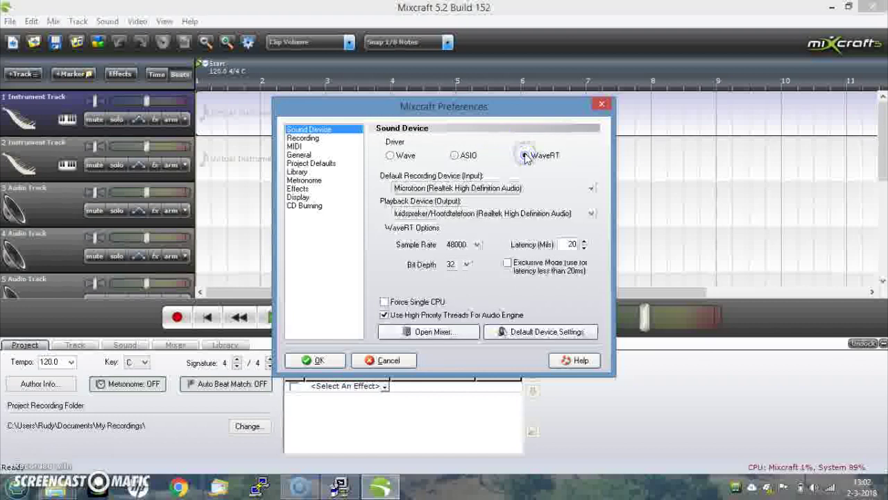
{"action": "left_click", "coordinate": [522, 189]}
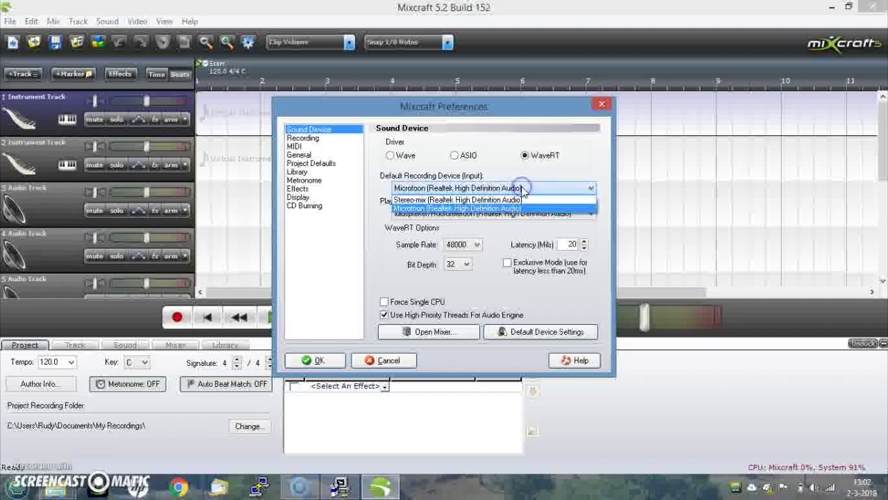
{"action": "left_click", "coordinate": [486, 197]}
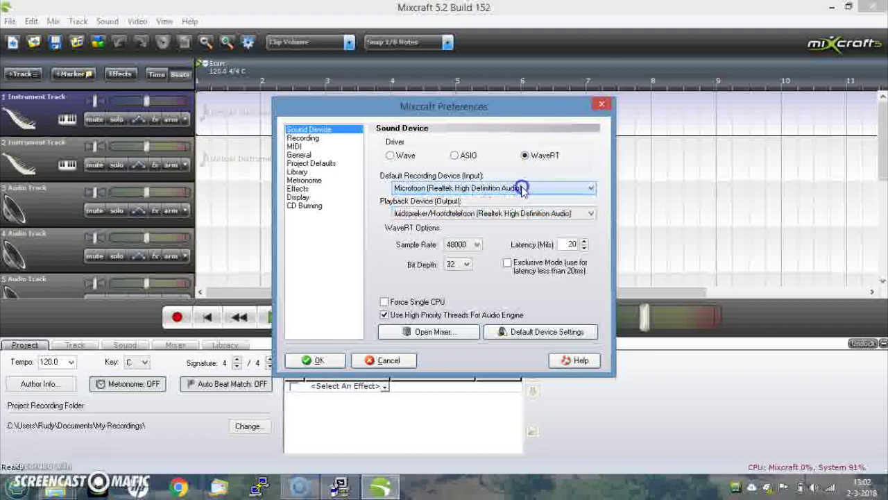
{"action": "left_click", "coordinate": [390, 156]}
{"action": "left_click", "coordinate": [418, 190]}
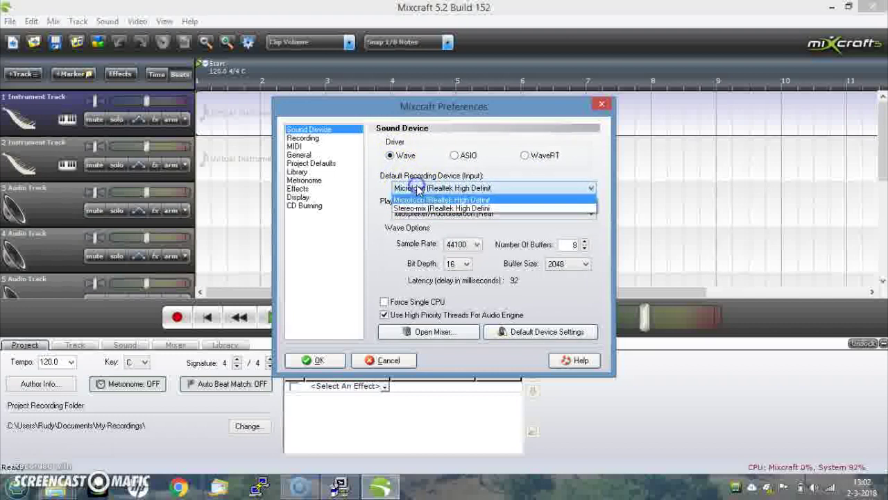
{"action": "left_click", "coordinate": [418, 191]}
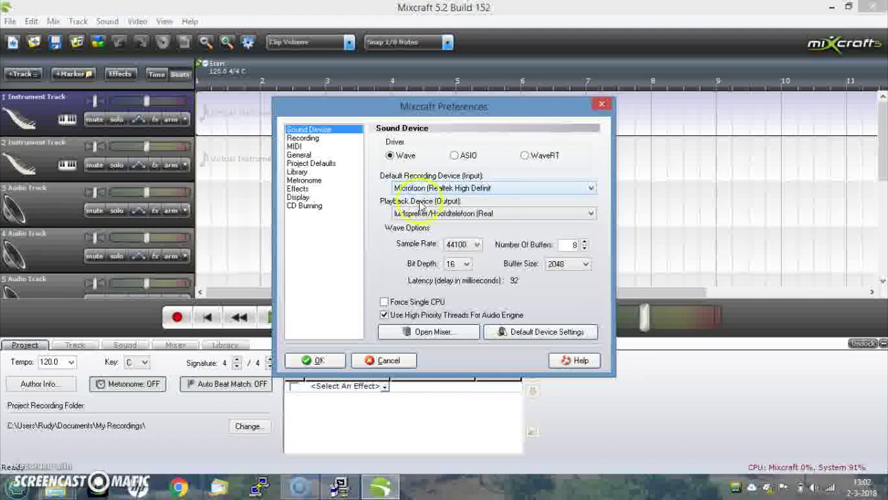
{"action": "left_click", "coordinate": [422, 210]}
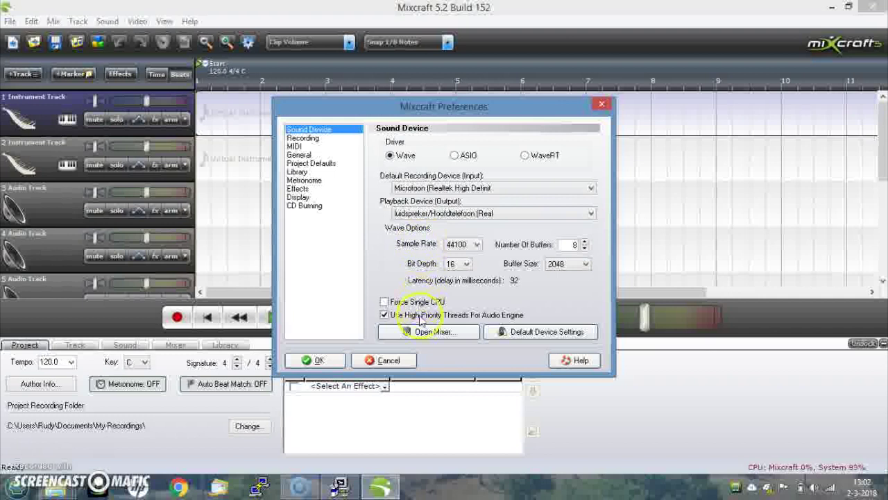
{"action": "left_click", "coordinate": [383, 361]}
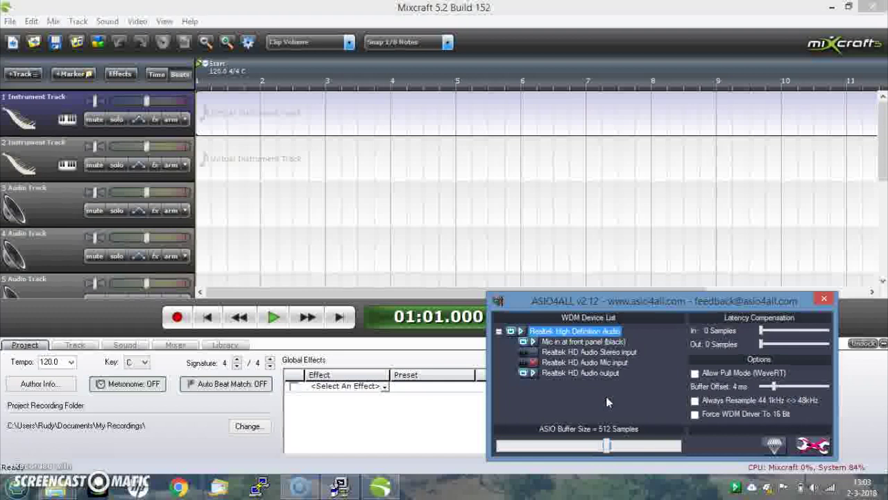
Step: Close the ASIO4ALL settings window and exit Mixcraft with File > Exit
{"action": "mouse_move", "coordinate": [583, 342]}
{"action": "left_click", "coordinate": [823, 301]}
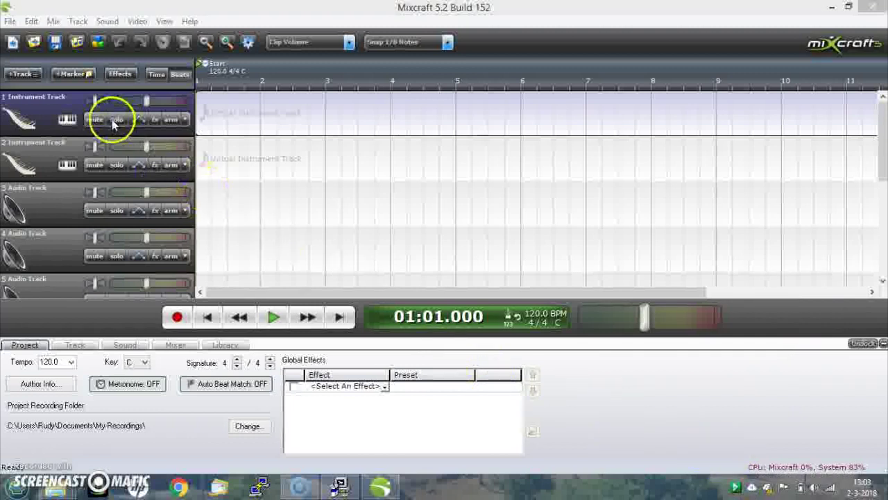
{"action": "left_click", "coordinate": [11, 21]}
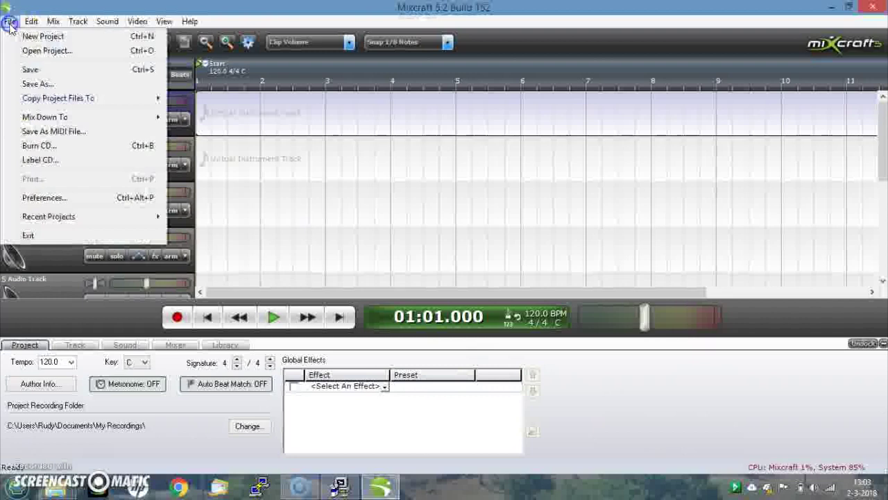
{"action": "left_click", "coordinate": [49, 239]}
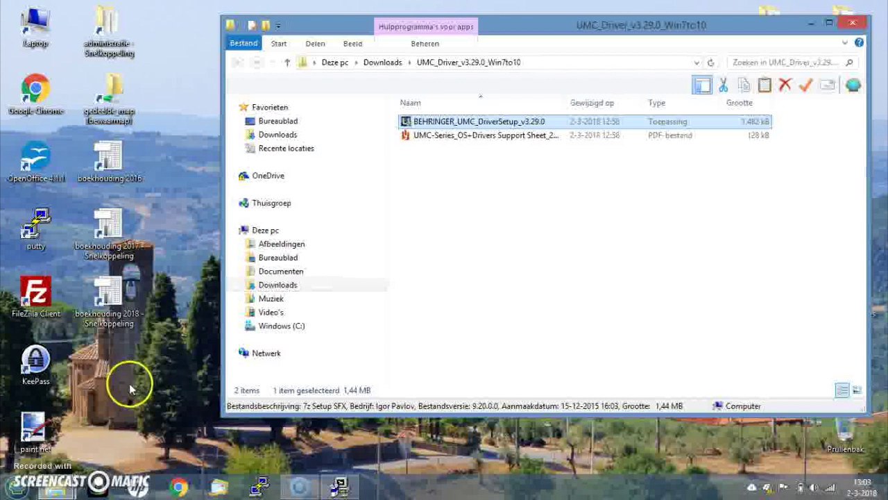
Step: Switch back to the UMC_Driver_v3.29.0_Win7to10 folder window from the taskbar
{"action": "left_click", "coordinate": [61, 489]}
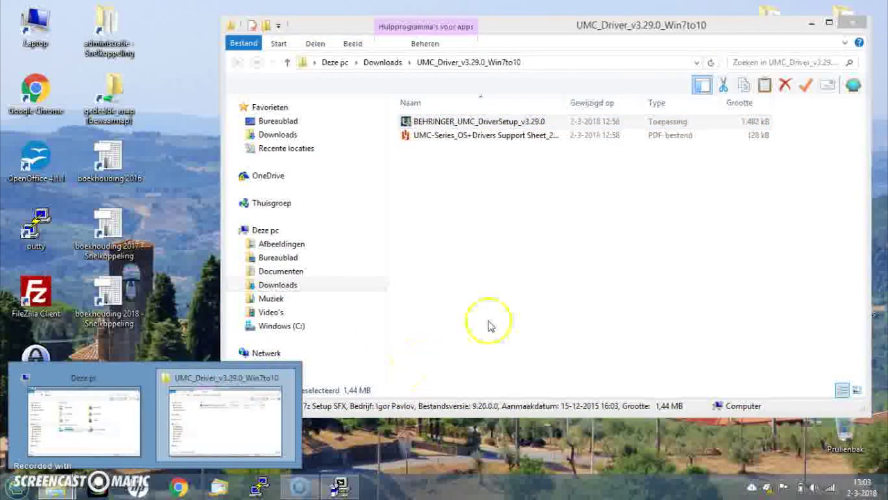
{"action": "left_click", "coordinate": [590, 243]}
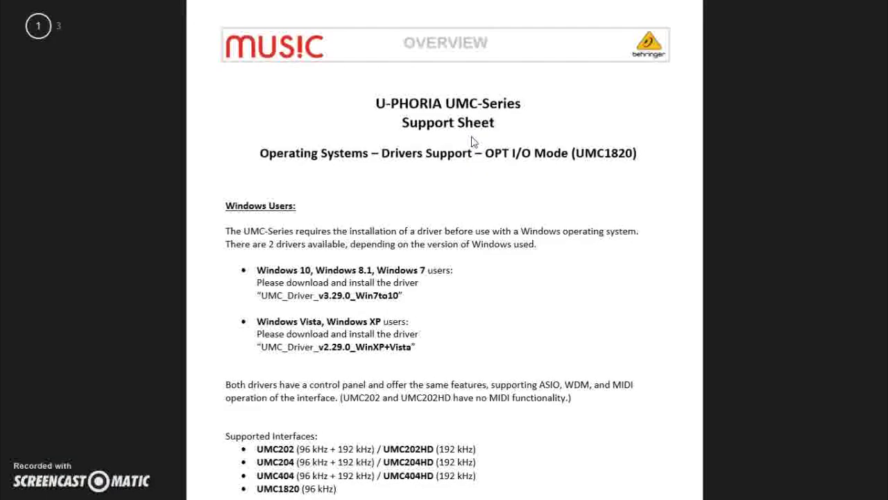
{"action": "scroll", "coordinate": [475, 142], "scroll_direction": "down", "scroll_amount": 2}
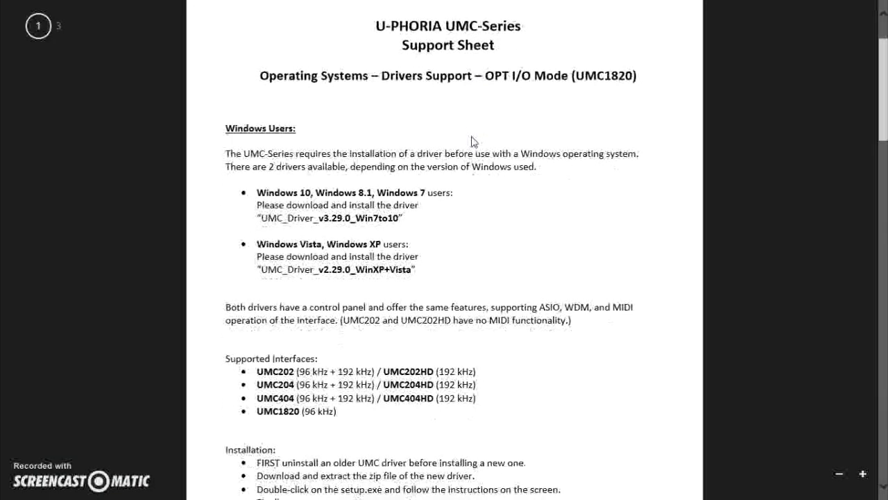
{"action": "scroll", "coordinate": [475, 142], "scroll_direction": "down", "scroll_amount": 2}
{"action": "scroll", "coordinate": [475, 143], "scroll_direction": "down", "scroll_amount": 2}
{"action": "scroll", "coordinate": [475, 143], "scroll_direction": "down", "scroll_amount": 2}
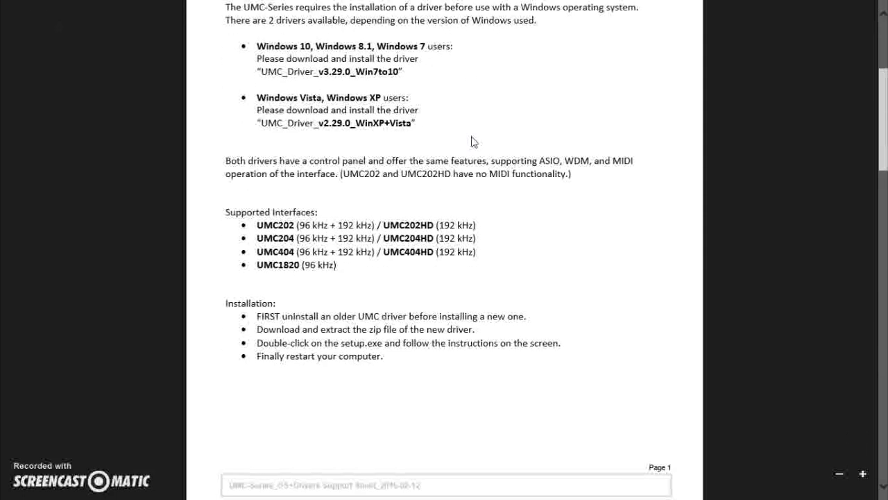
{"action": "scroll", "coordinate": [475, 142], "scroll_direction": "down", "scroll_amount": 1}
{"action": "scroll", "coordinate": [474, 142], "scroll_direction": "down", "scroll_amount": 2}
{"action": "scroll", "coordinate": [475, 142], "scroll_direction": "down", "scroll_amount": 2}
{"action": "scroll", "coordinate": [475, 142], "scroll_direction": "down", "scroll_amount": 1}
{"action": "scroll", "coordinate": [475, 142], "scroll_direction": "down", "scroll_amount": 1}
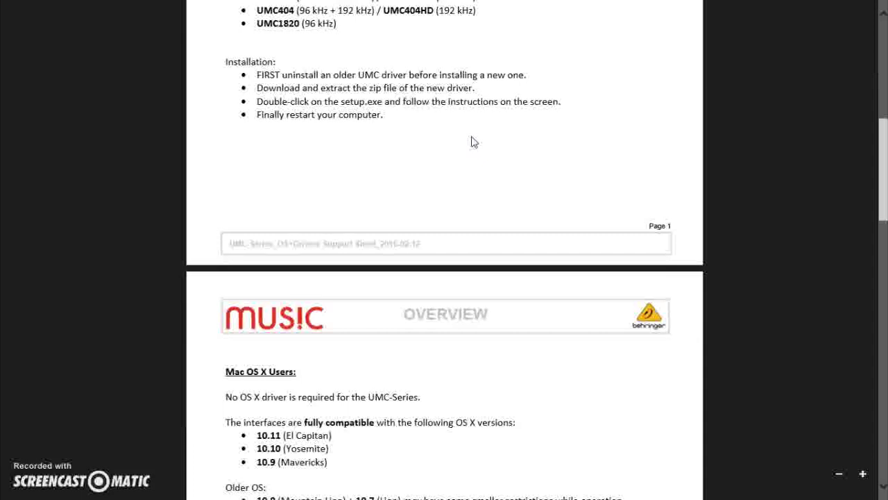
{"action": "scroll", "coordinate": [475, 143], "scroll_direction": "down", "scroll_amount": 1}
{"action": "scroll", "coordinate": [474, 142], "scroll_direction": "down", "scroll_amount": 1}
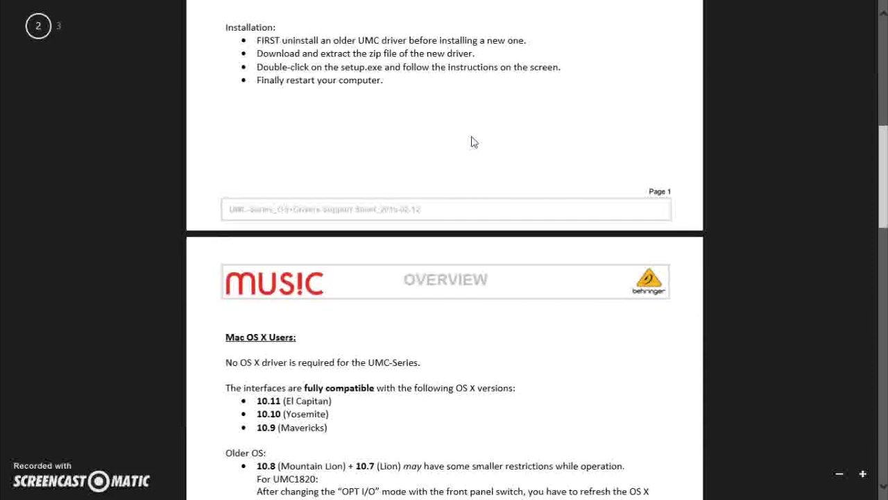
{"action": "scroll", "coordinate": [474, 142], "scroll_direction": "down", "scroll_amount": 1}
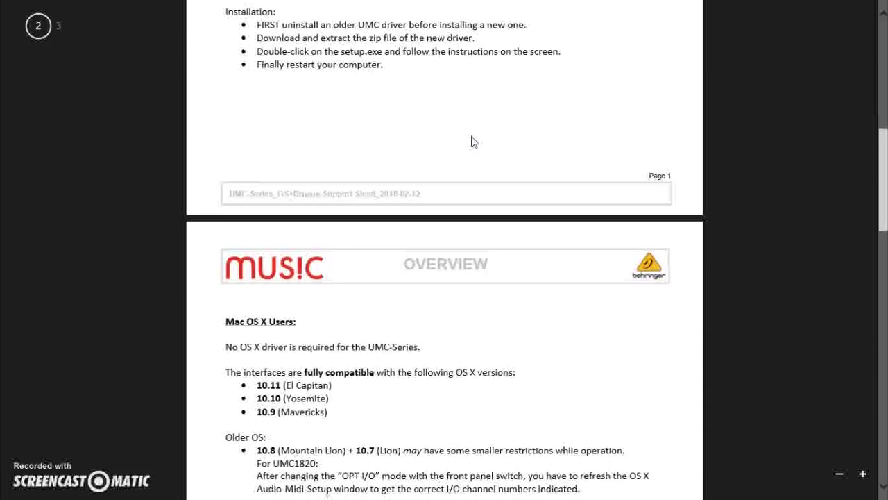
{"action": "scroll", "coordinate": [475, 142], "scroll_direction": "down", "scroll_amount": 1}
{"action": "scroll", "coordinate": [475, 142], "scroll_direction": "down", "scroll_amount": 1}
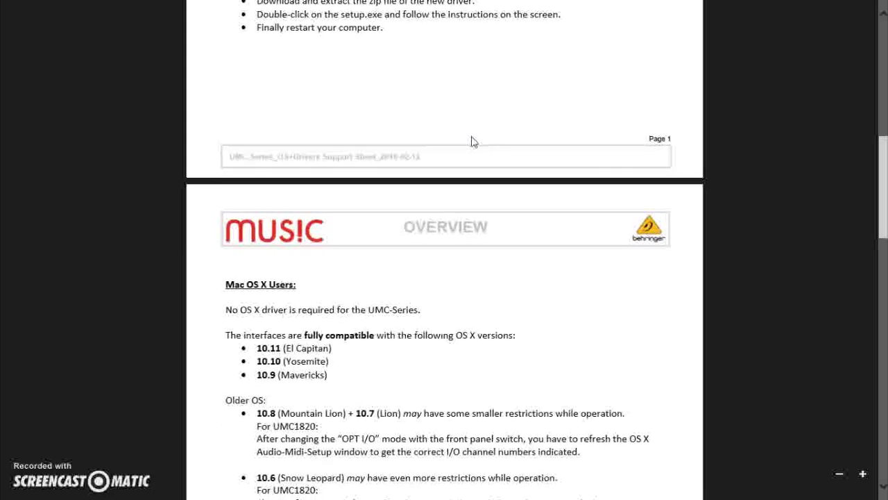
{"action": "scroll", "coordinate": [475, 142], "scroll_direction": "up", "scroll_amount": 2}
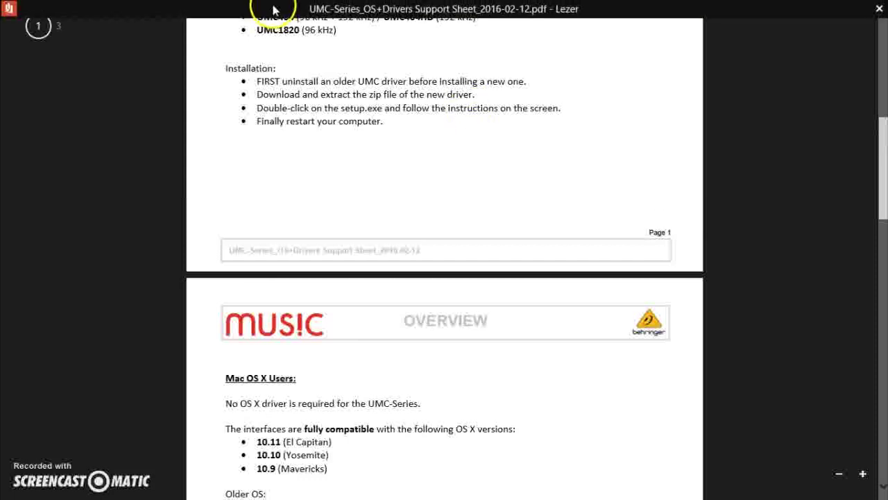
Step: Close the UMC-Series support sheet PDF after reading its installation steps
{"action": "left_click", "coordinate": [880, 10]}
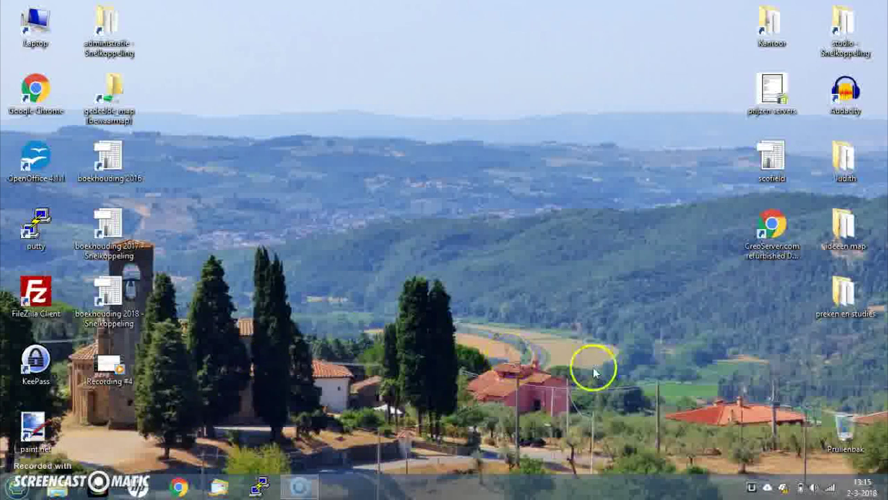
Step: Review the UMC404HD's format, buffer, volume and driver 3.29.0 info tabs, then close the panel
{"action": "left_click", "coordinate": [752, 487]}
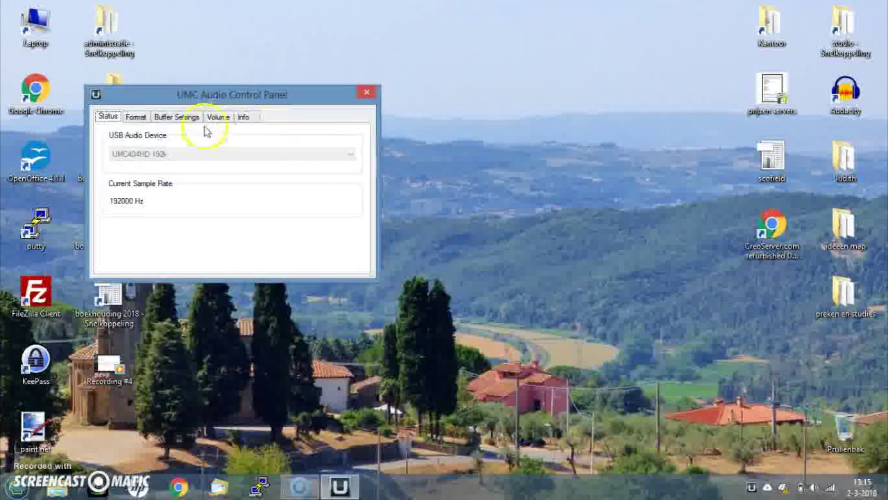
{"action": "left_click", "coordinate": [136, 116]}
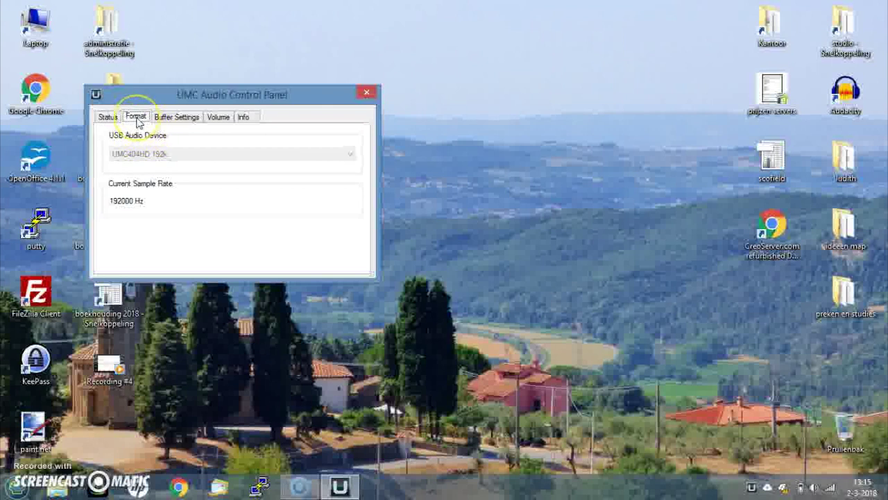
{"action": "left_click", "coordinate": [136, 117]}
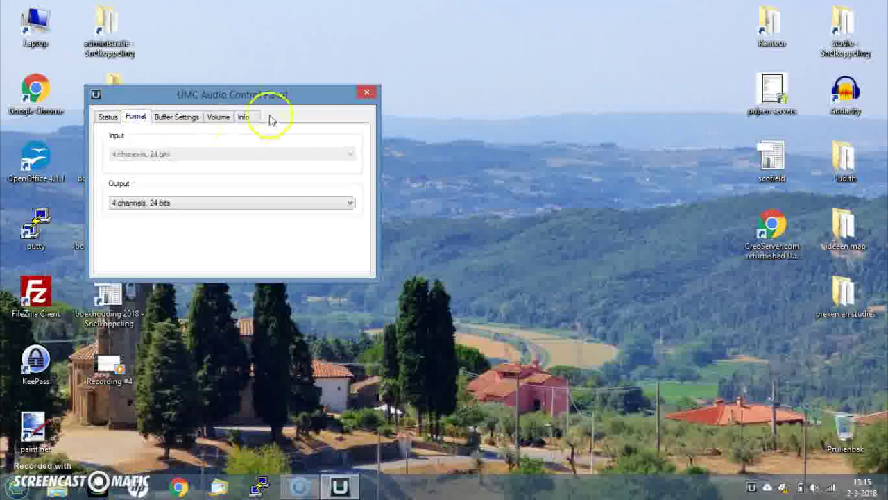
{"action": "left_click", "coordinate": [184, 119]}
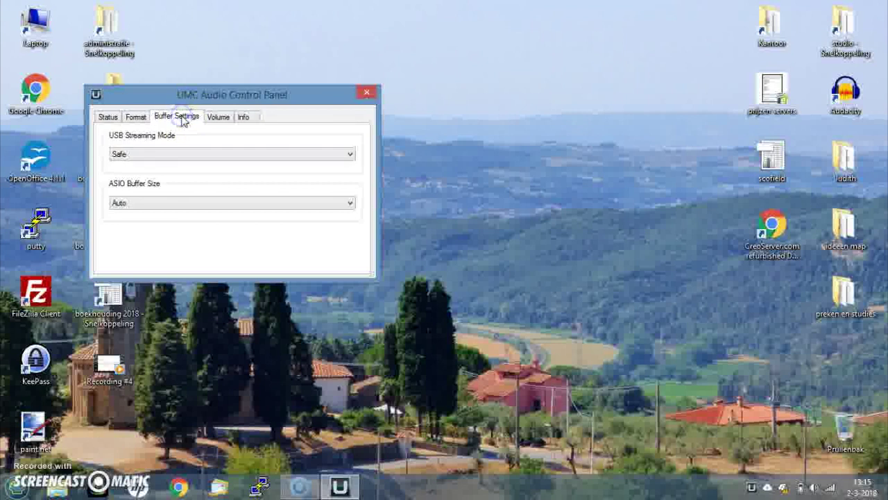
{"action": "left_click", "coordinate": [217, 117]}
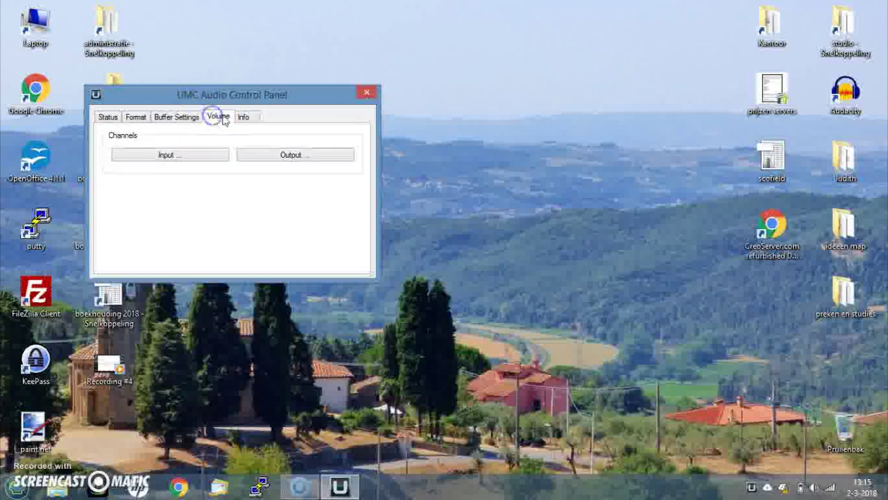
{"action": "left_click", "coordinate": [243, 116]}
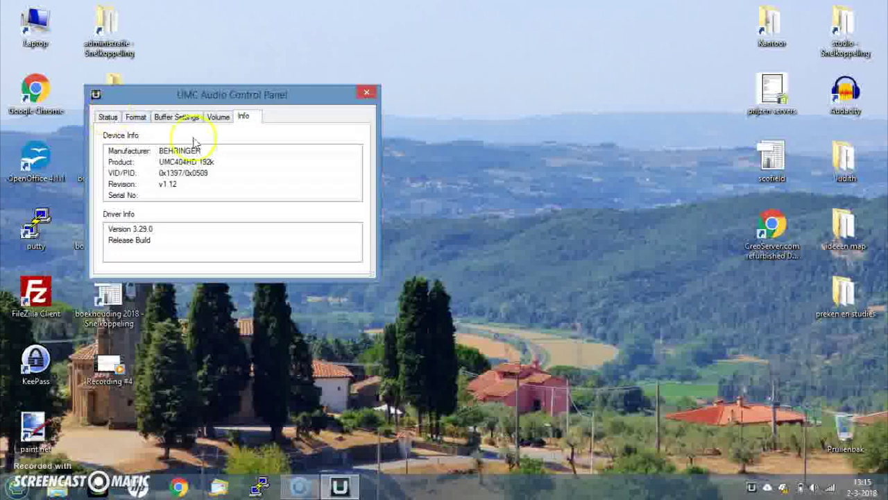
{"action": "left_click", "coordinate": [367, 93]}
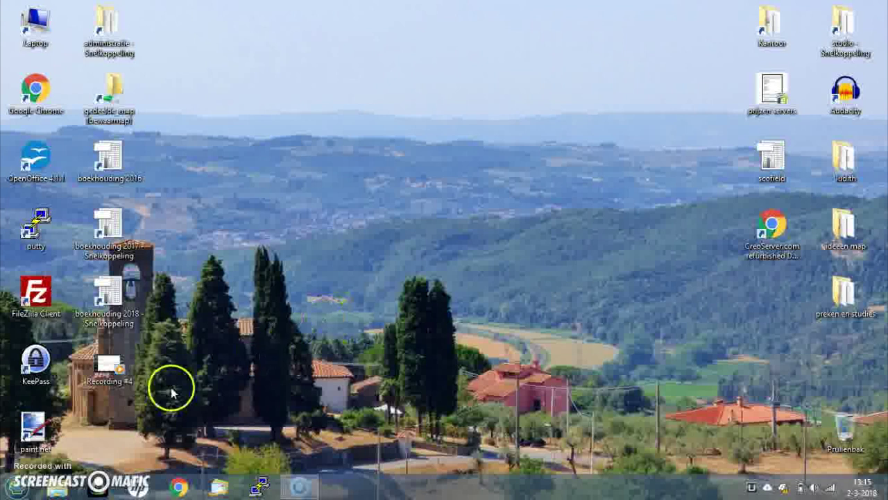
Step: Relaunch Mixcraft 5, dismiss the New Project dialog, and open the File menu
{"action": "left_click", "coordinate": [19, 490]}
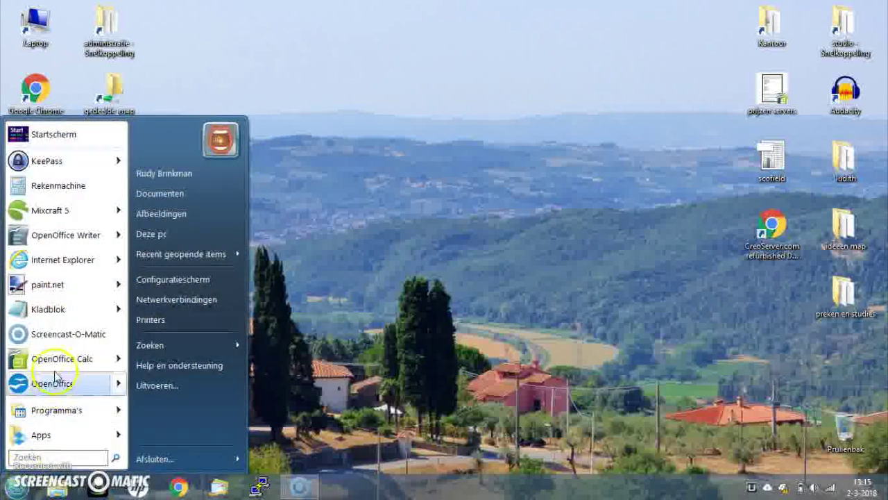
{"action": "mouse_move", "coordinate": [65, 234]}
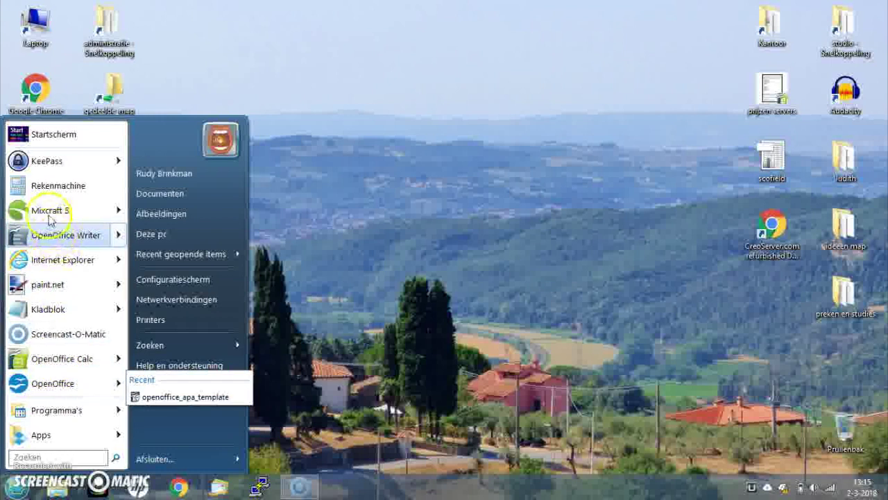
{"action": "left_click", "coordinate": [50, 210]}
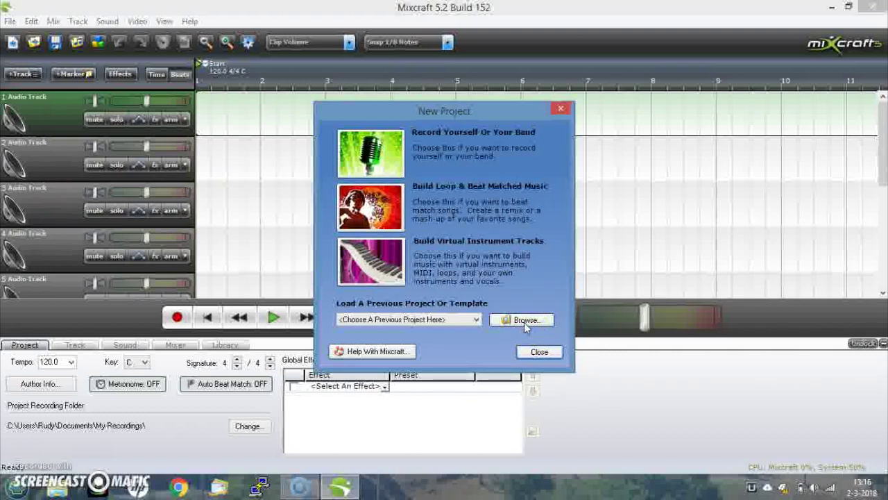
{"action": "left_click", "coordinate": [539, 351]}
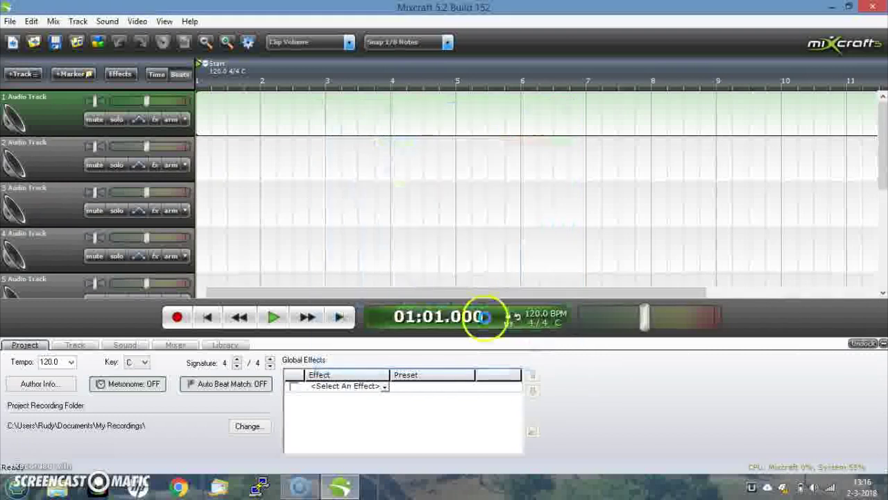
{"action": "left_click", "coordinate": [10, 22]}
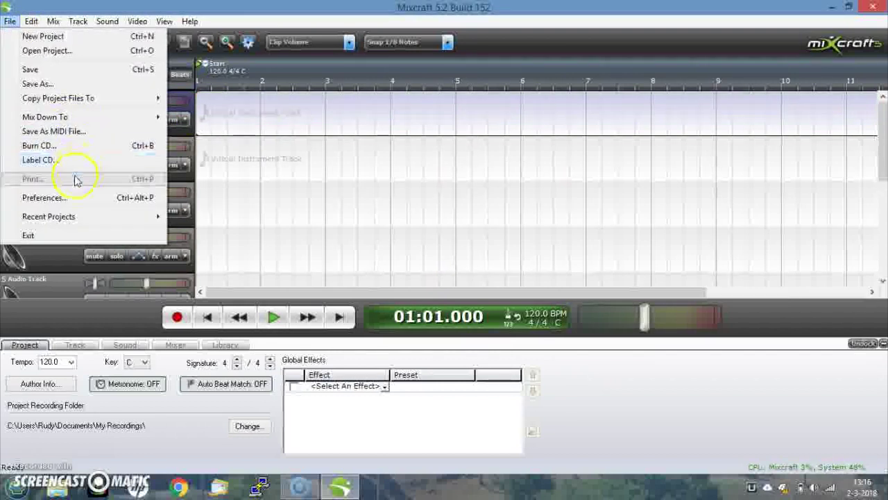
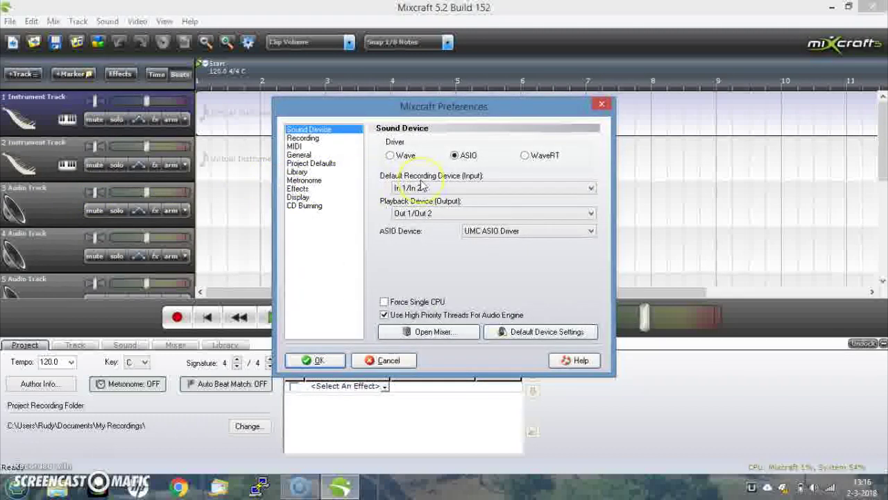
Step: Keep In 1/In 2 as input and Out 1/Out 2 as output with the ASIO driver, and confirm
{"action": "left_click", "coordinate": [425, 188]}
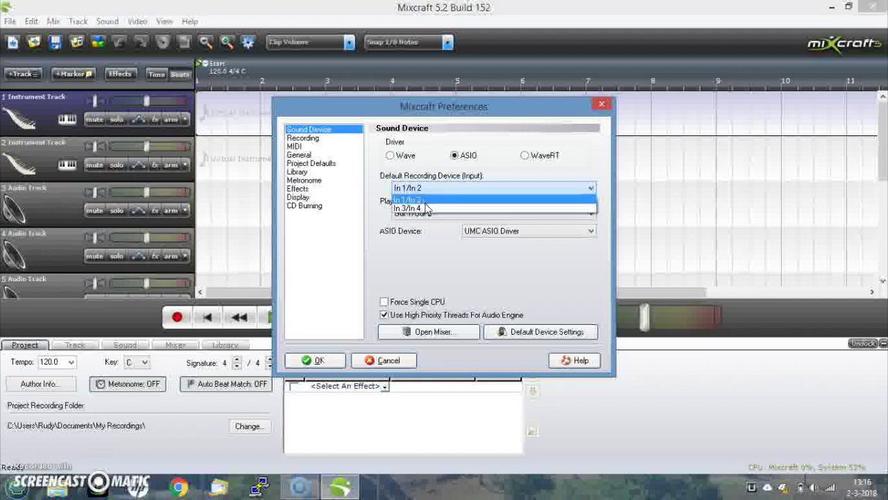
{"action": "left_click", "coordinate": [425, 201]}
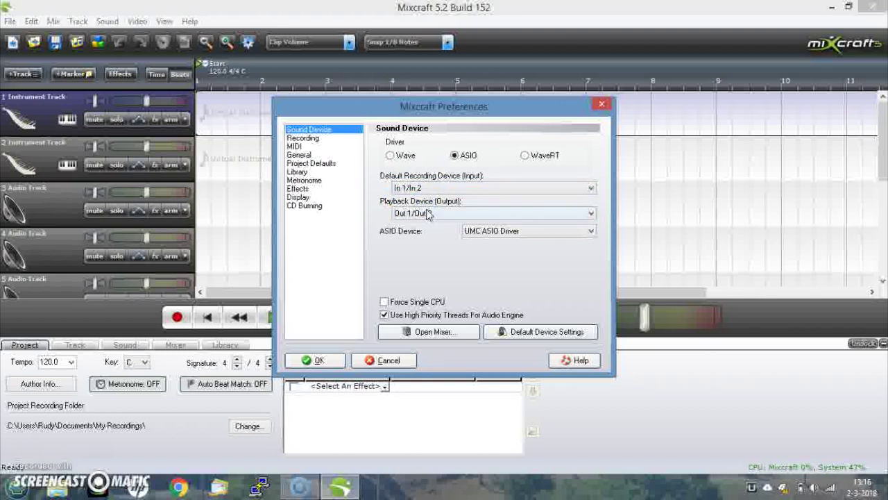
{"action": "left_click", "coordinate": [428, 214]}
{"action": "left_click", "coordinate": [428, 214]}
{"action": "left_click", "coordinate": [420, 189]}
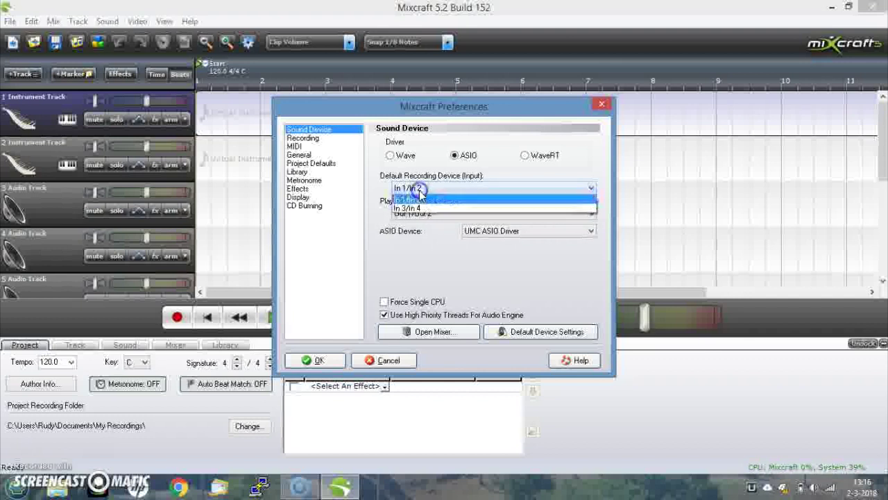
{"action": "left_click", "coordinate": [419, 206]}
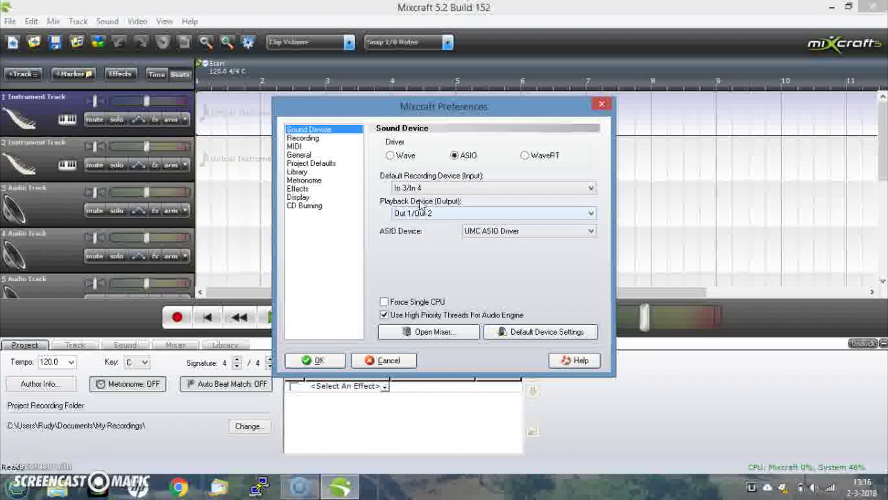
{"action": "left_click", "coordinate": [420, 189]}
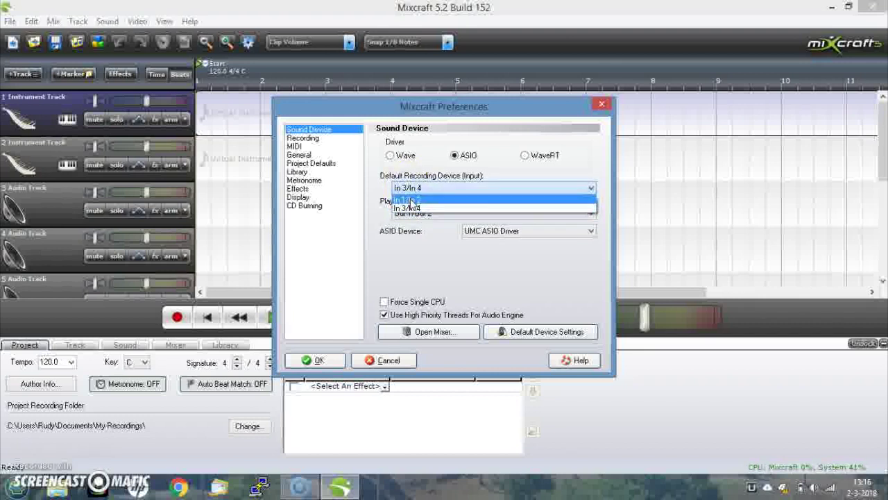
{"action": "left_click", "coordinate": [413, 200]}
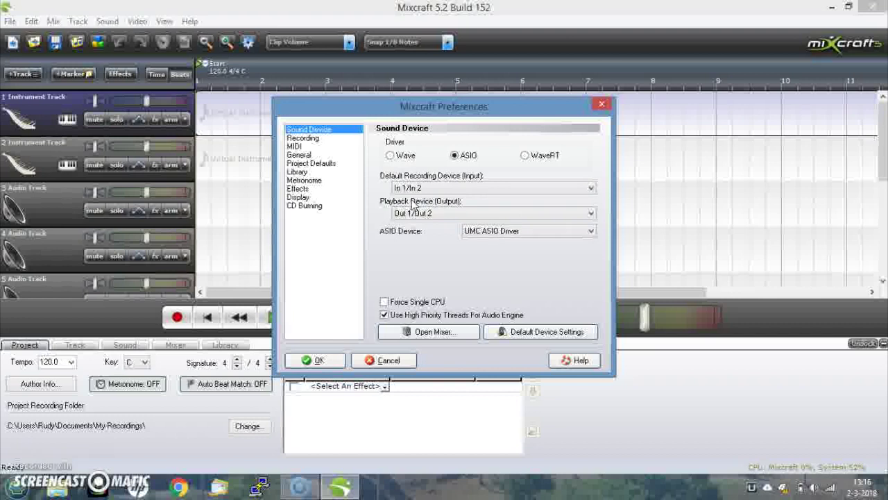
{"action": "left_click", "coordinate": [504, 235]}
{"action": "left_click", "coordinate": [320, 360]}
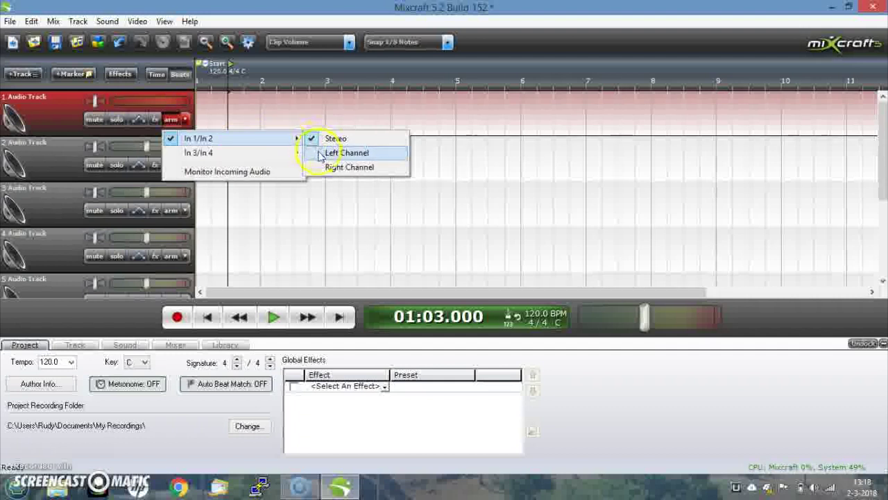
Step: Arm tracks 1–3 as mono: In 1/In 2 left on track 1, single-channel on track 2, In 3/In 4 left on track 3
{"action": "left_click", "coordinate": [345, 153]}
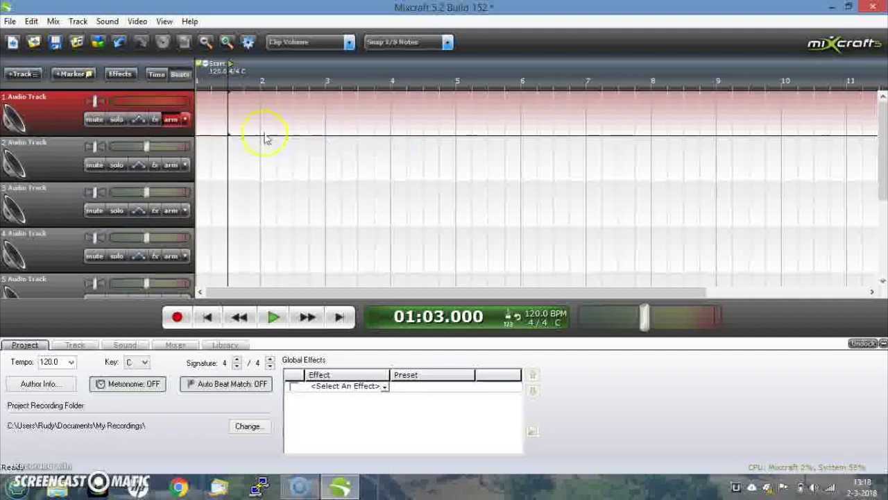
{"action": "left_click", "coordinate": [186, 165]}
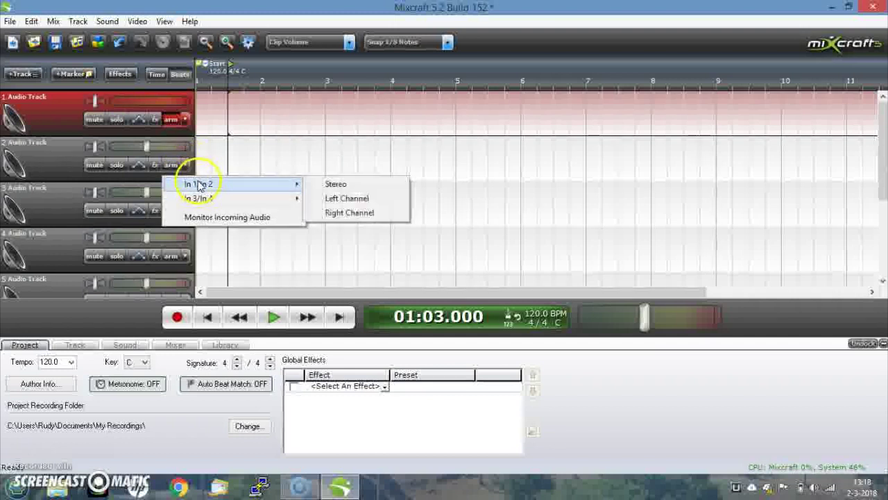
{"action": "left_click", "coordinate": [333, 211]}
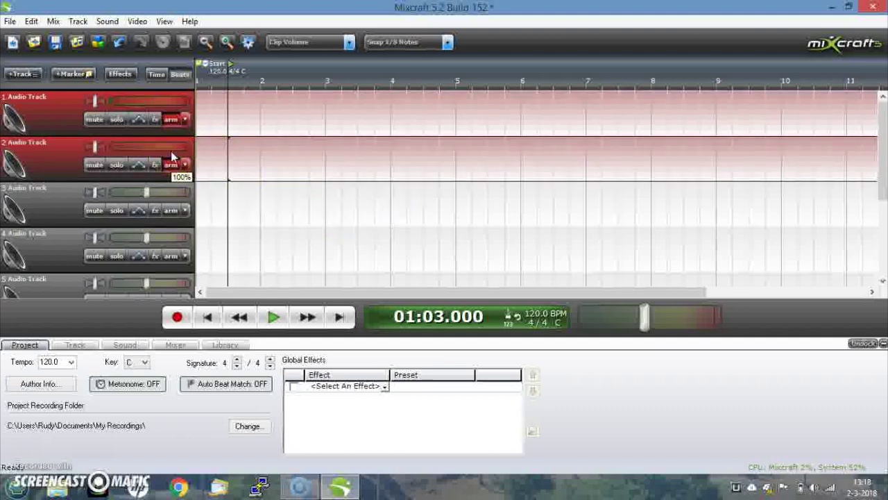
{"action": "left_click", "coordinate": [187, 211]}
{"action": "mouse_move", "coordinate": [229, 244]}
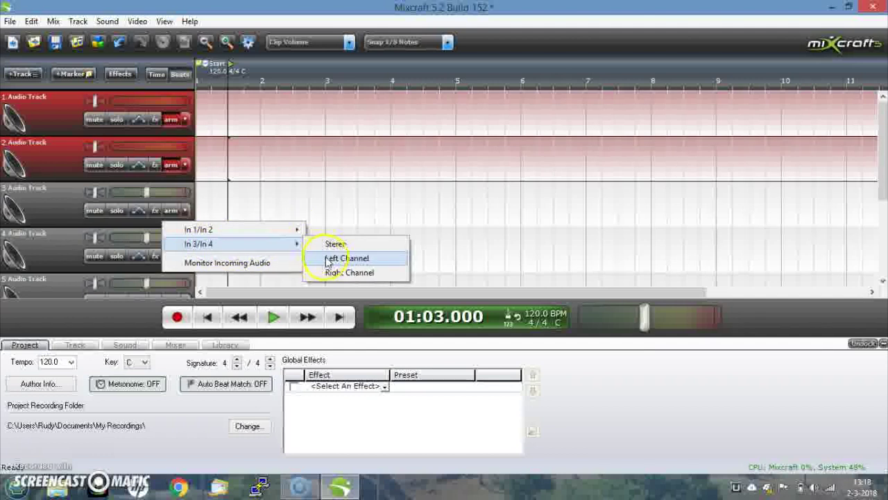
{"action": "left_click", "coordinate": [327, 258]}
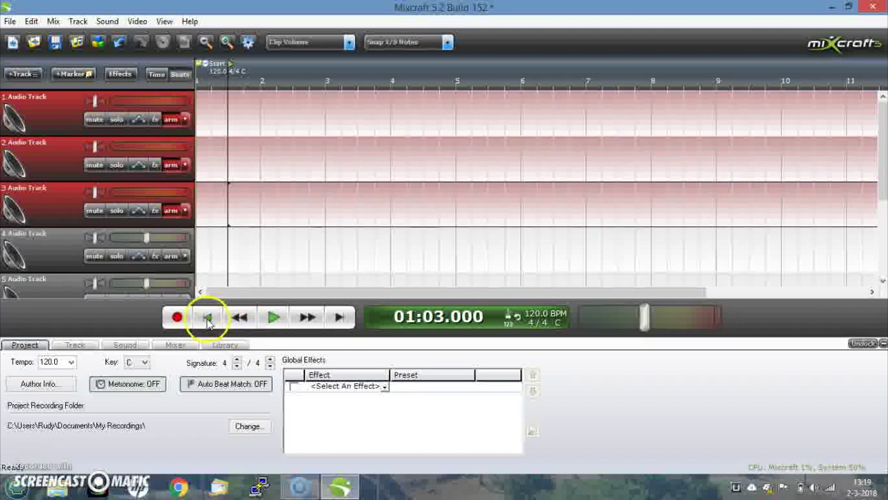
Step: Record a take from the start on tracks 1–3, then trim track 1's clip to about bar 16
{"action": "left_click", "coordinate": [208, 317]}
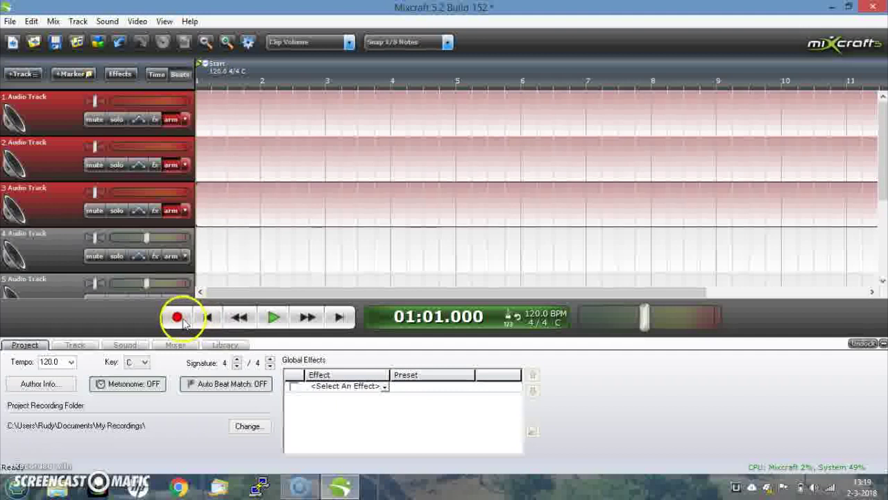
{"action": "left_click", "coordinate": [178, 318]}
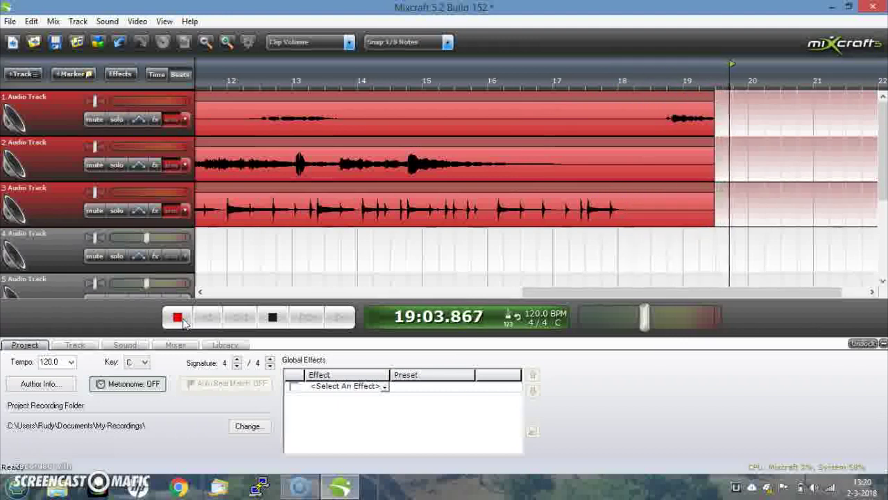
{"action": "left_click", "coordinate": [271, 317]}
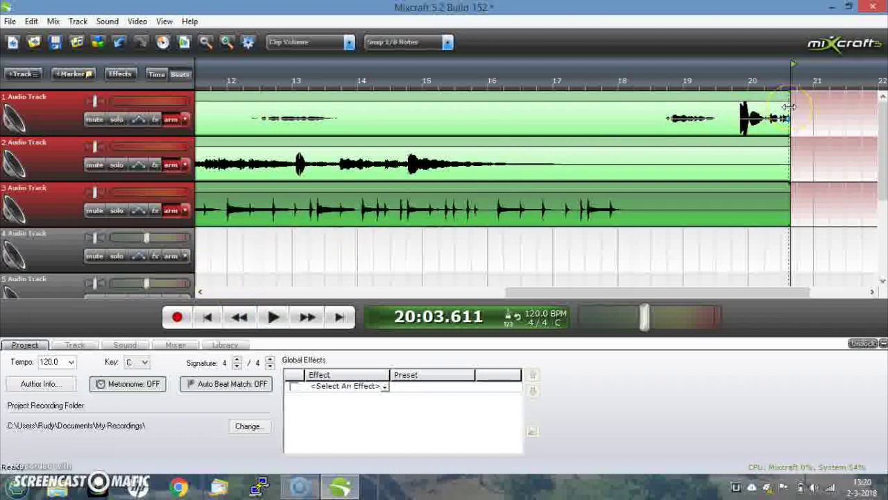
{"action": "mouse_move", "coordinate": [789, 107]}
{"action": "left_mouse_down"}
{"action": "mouse_move", "coordinate": [638, 118]}
{"action": "mouse_move", "coordinate": [528, 114]}
{"action": "left_mouse_up"}
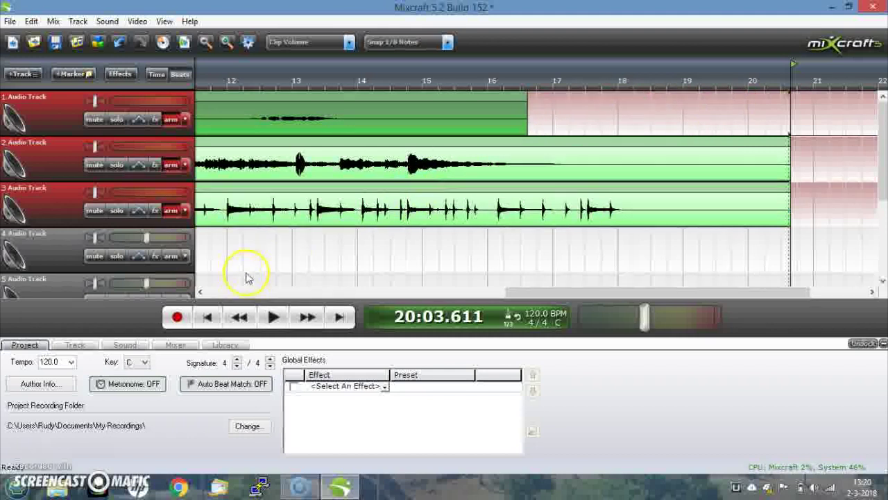
Step: Disarm tracks 1–3 and play the recorded takes back from the start
{"action": "left_click", "coordinate": [205, 317]}
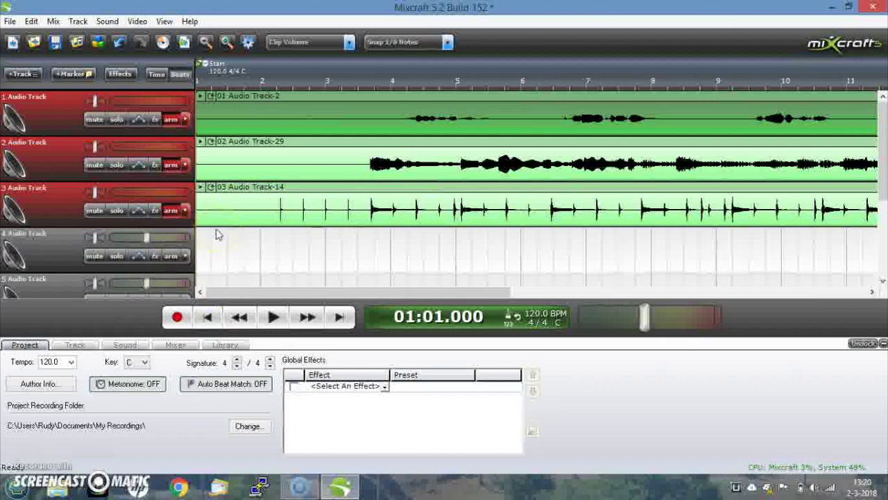
{"action": "left_click", "coordinate": [171, 120]}
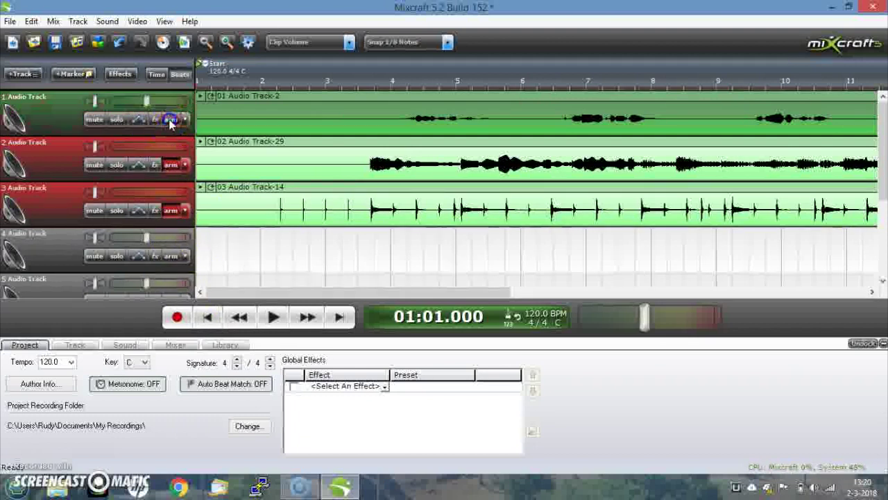
{"action": "left_click", "coordinate": [171, 164]}
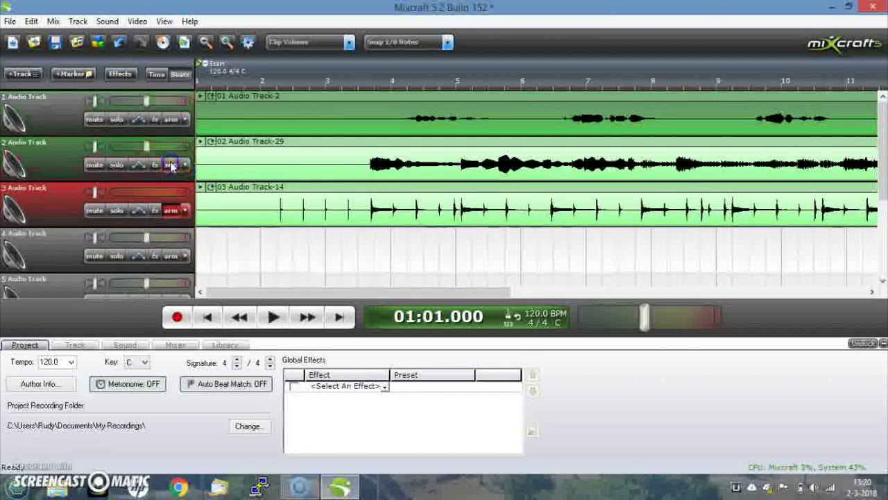
{"action": "left_click", "coordinate": [170, 209]}
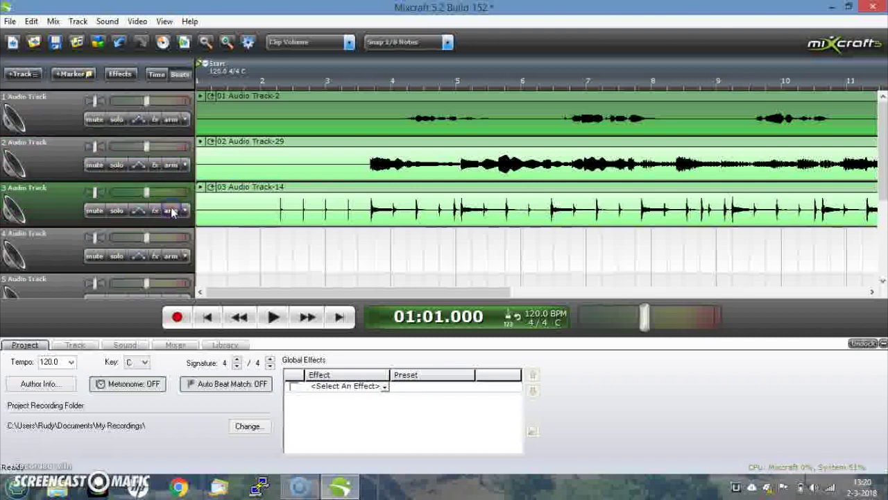
{"action": "left_click", "coordinate": [186, 120]}
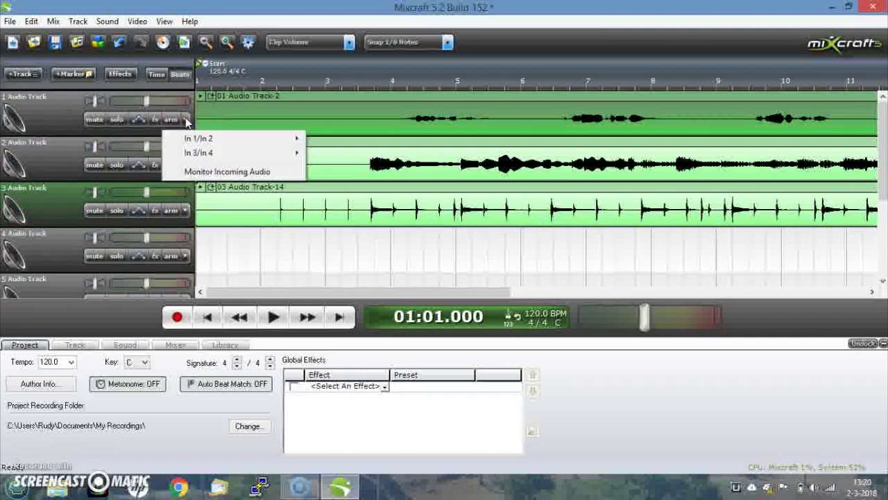
{"action": "mouse_move", "coordinate": [199, 152]}
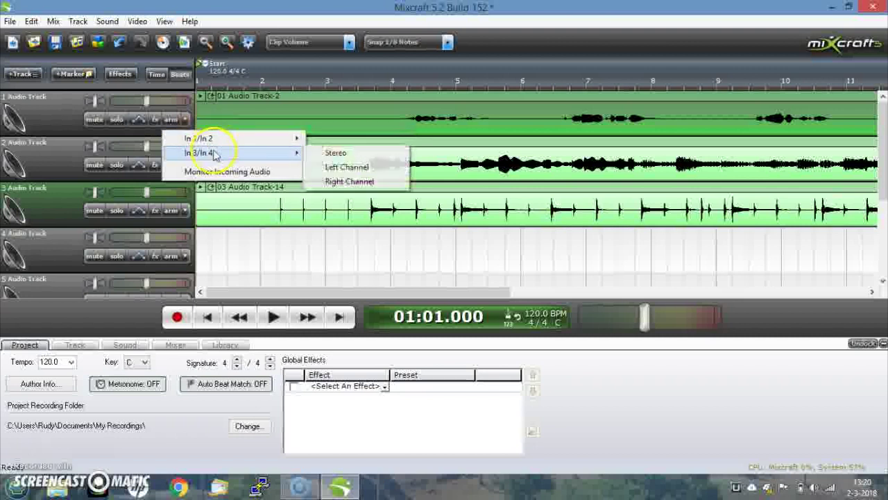
{"action": "left_click", "coordinate": [43, 120]}
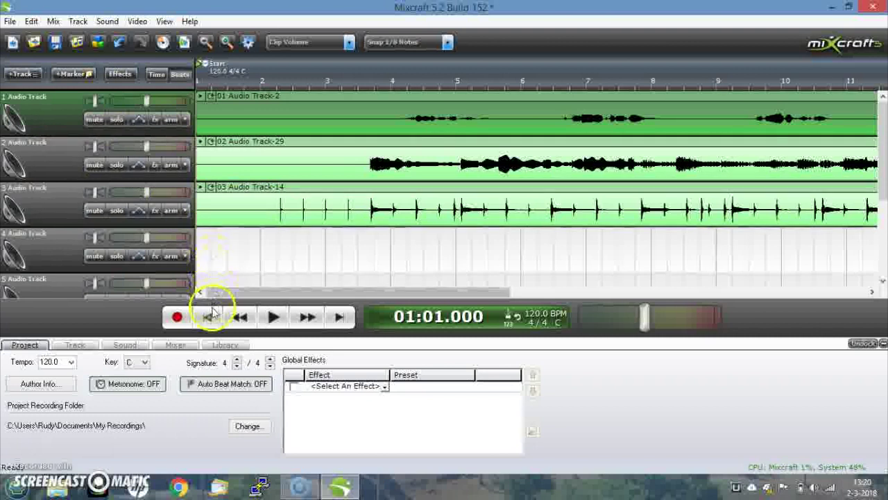
{"action": "left_click", "coordinate": [273, 318]}
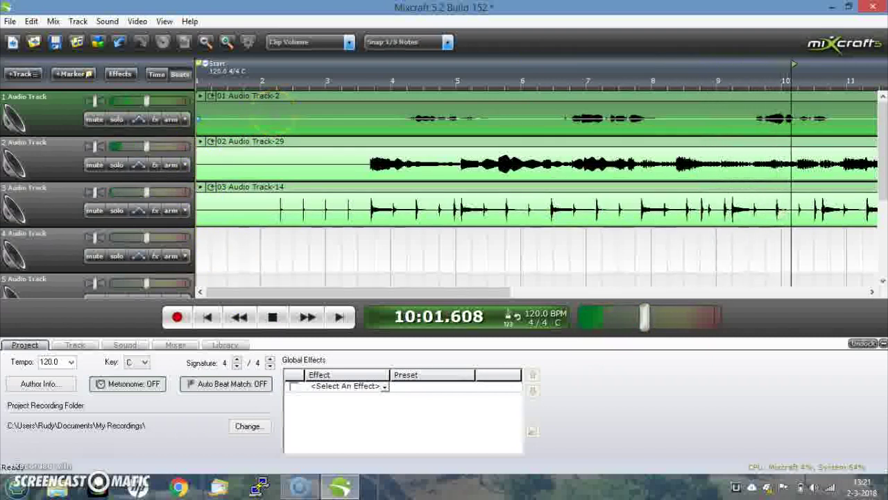
Step: Normalize track 1's clip volume, stop playback, and load the clip into the sound editor
{"action": "right_click", "coordinate": [274, 115]}
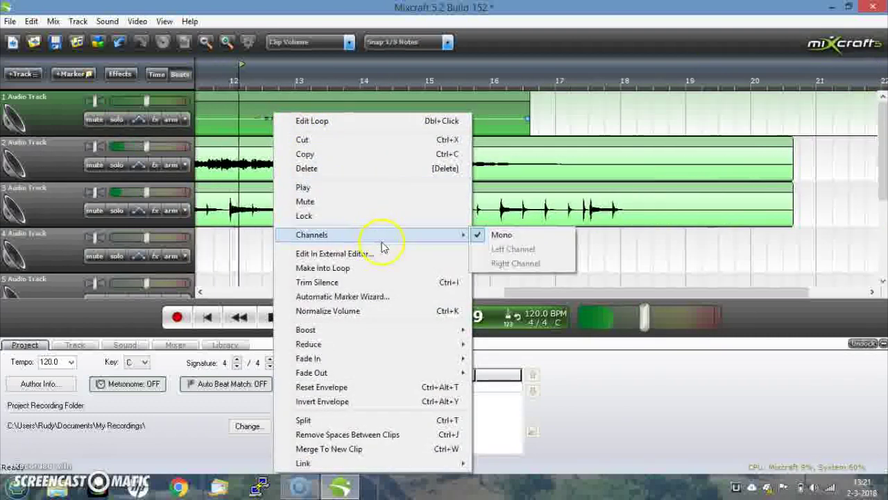
{"action": "left_click", "coordinate": [399, 311]}
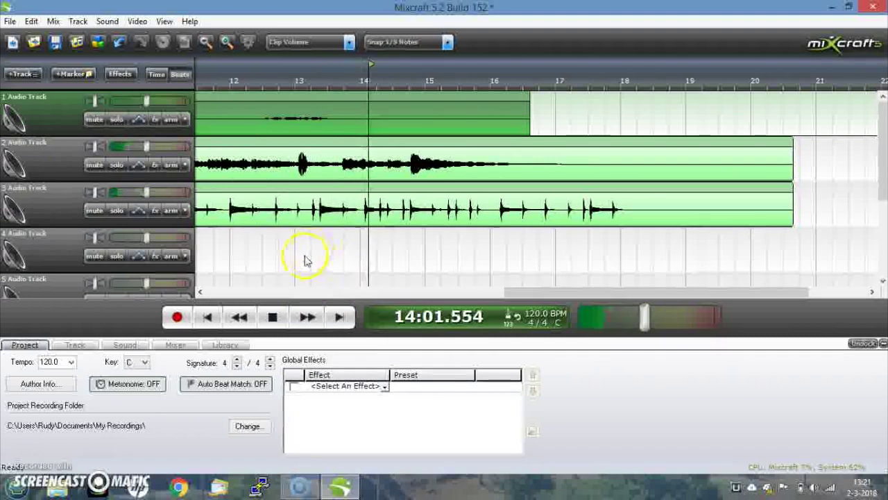
{"action": "left_click", "coordinate": [274, 316]}
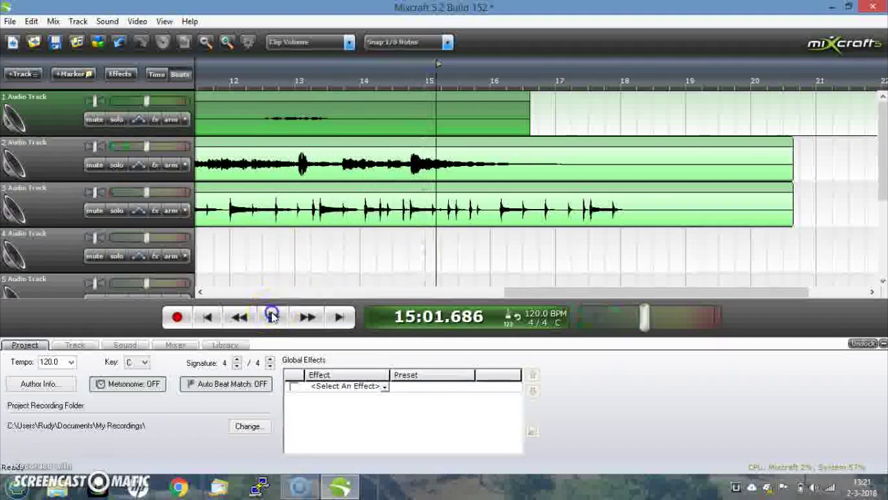
{"action": "double_click", "coordinate": [219, 116]}
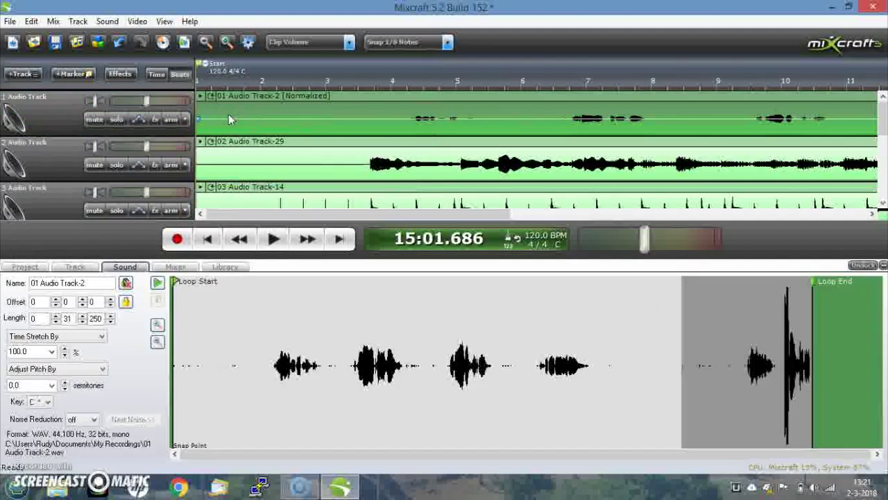
{"action": "right_click", "coordinate": [226, 117]}
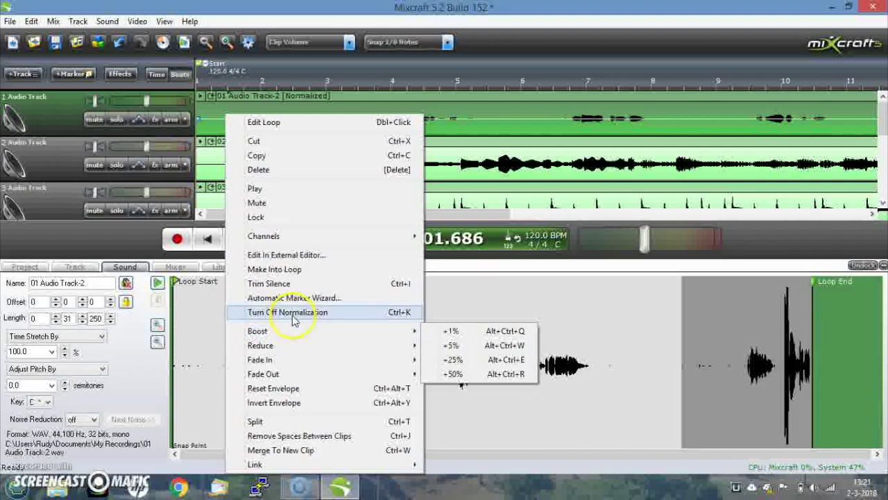
Step: Set track 2 to 94% and track 3 to about 81%, then play from the start until bar 14
{"action": "left_click", "coordinate": [384, 75]}
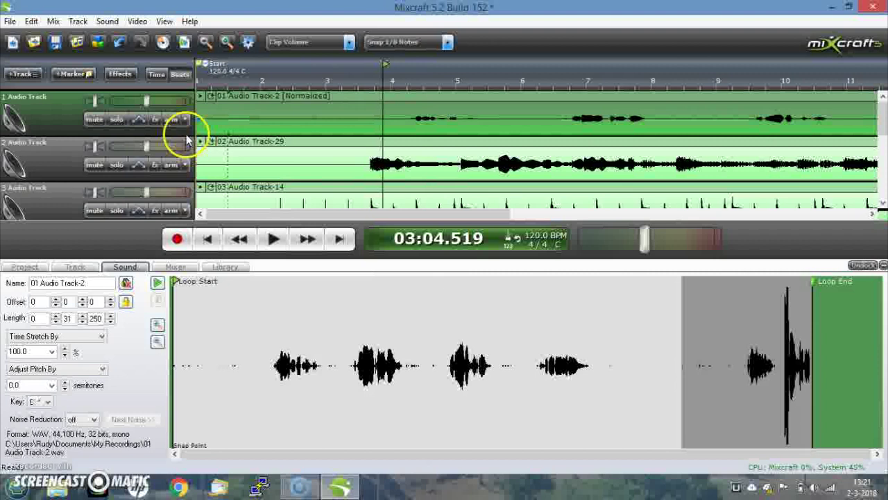
{"action": "left_click", "coordinate": [146, 148]}
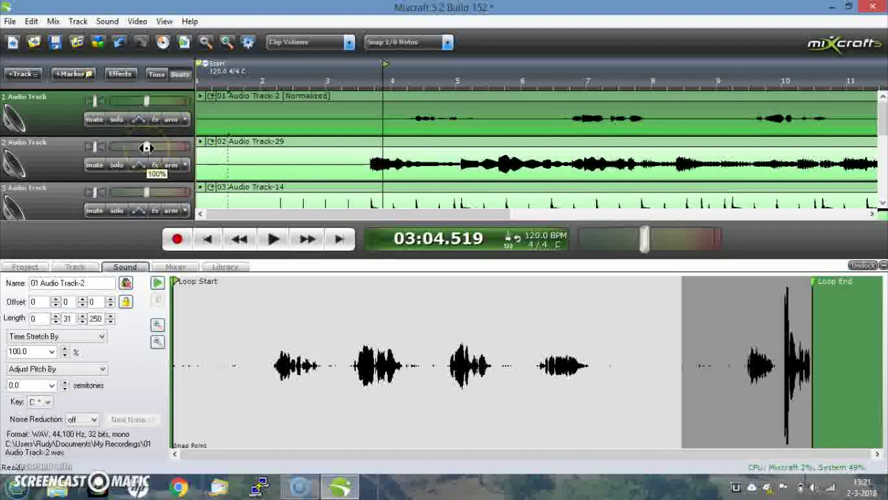
{"action": "left_click_drag", "start_coordinate": [146, 148], "coordinate": [135, 147]}
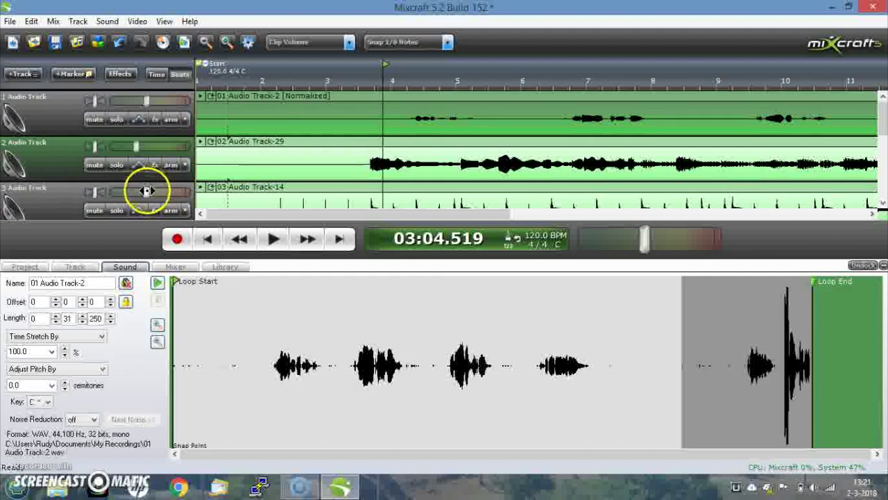
{"action": "left_click_drag", "start_coordinate": [147, 191], "coordinate": [132, 190]}
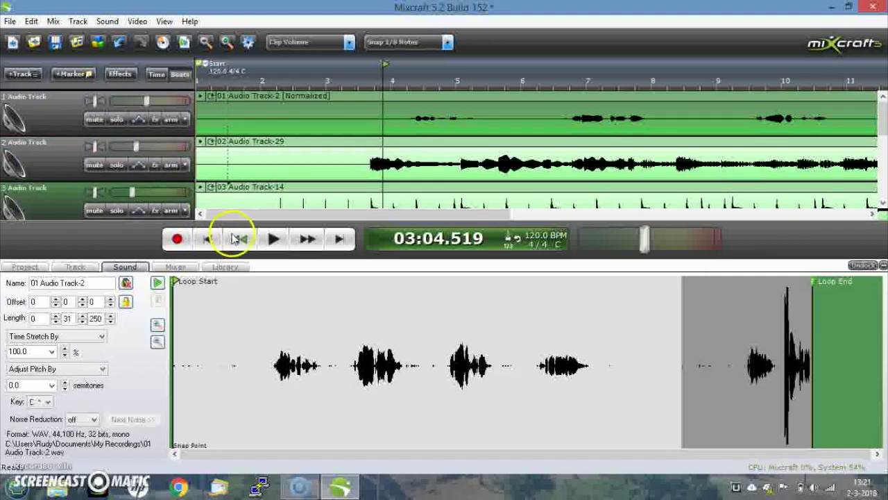
{"action": "left_click", "coordinate": [207, 239]}
{"action": "left_click", "coordinate": [274, 240]}
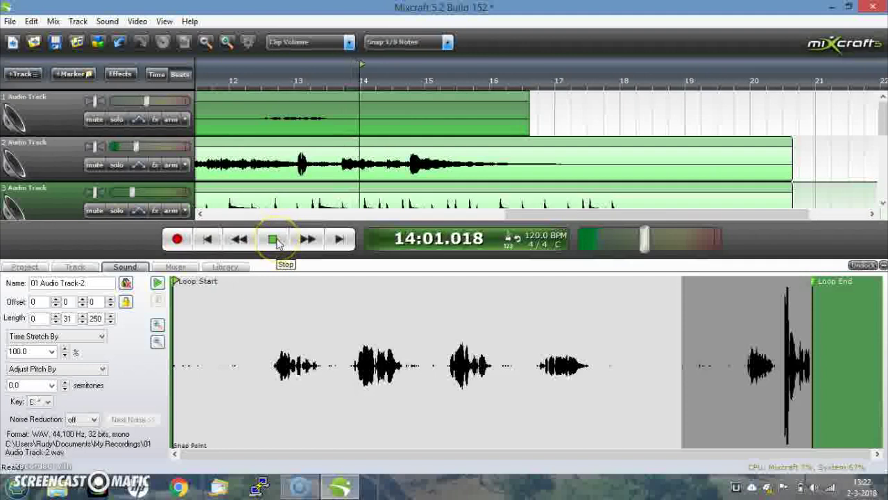
{"action": "left_click", "coordinate": [276, 240]}
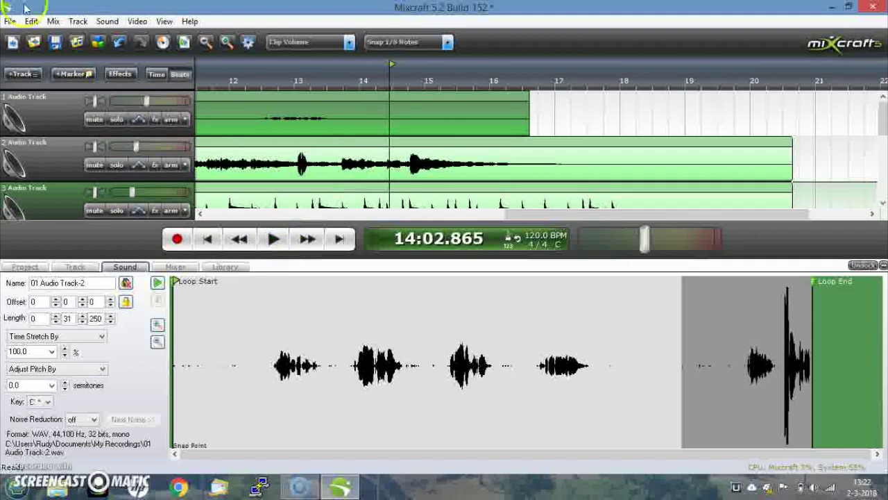
Step: Exit Mixcraft from the File menu, declining to save changes
{"action": "left_click", "coordinate": [9, 21]}
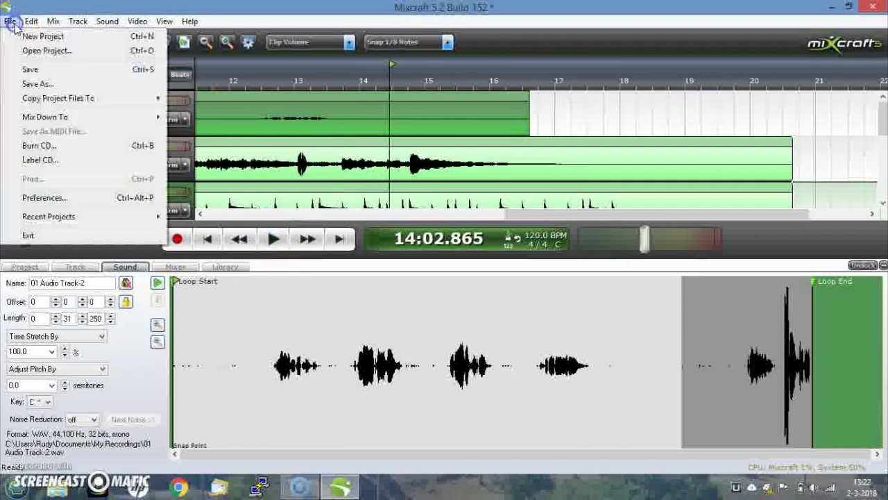
{"action": "left_click", "coordinate": [28, 235]}
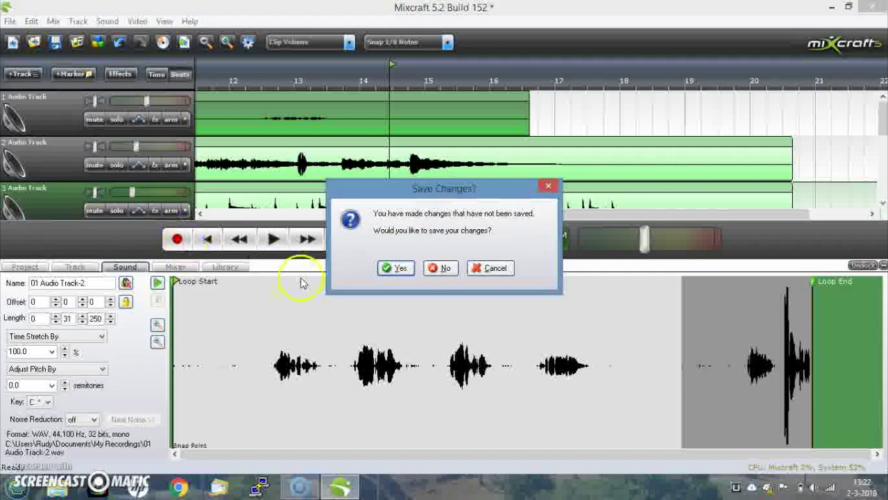
{"action": "left_click", "coordinate": [440, 268]}
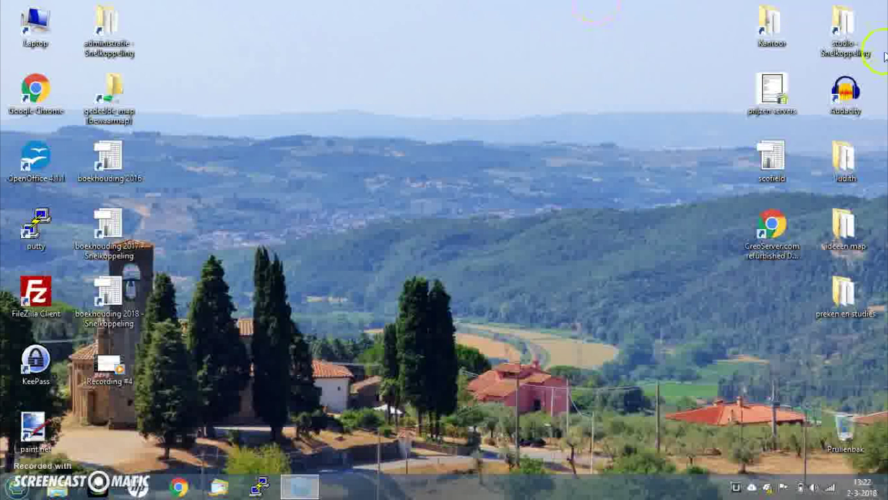
Step: Launch Audacity and dismiss its welcome message
{"action": "double_click", "coordinate": [845, 97]}
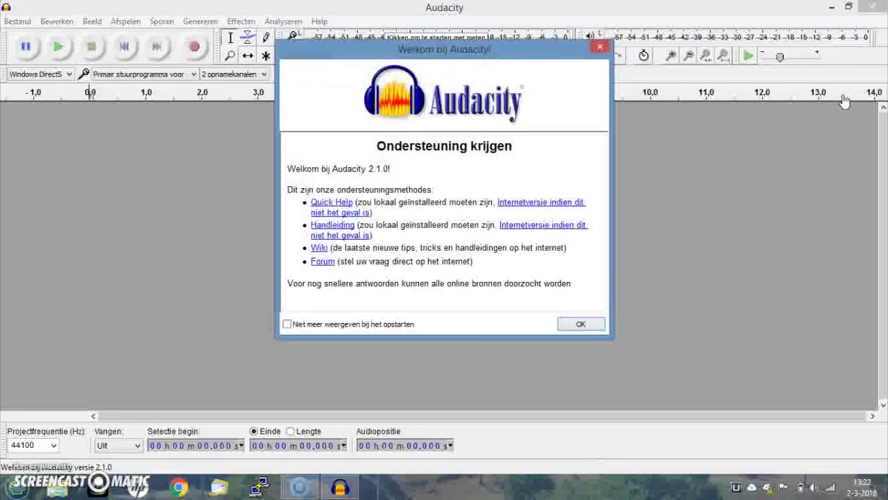
{"action": "left_click", "coordinate": [581, 324]}
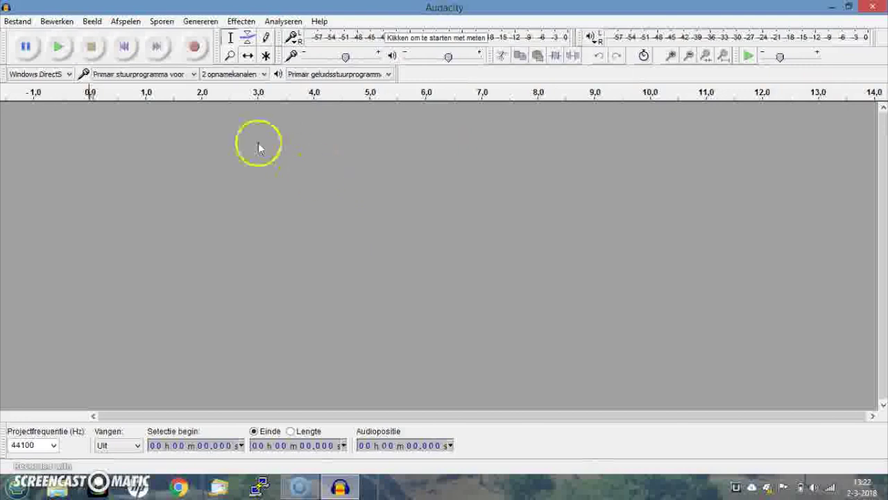
{"action": "left_click", "coordinate": [18, 22]}
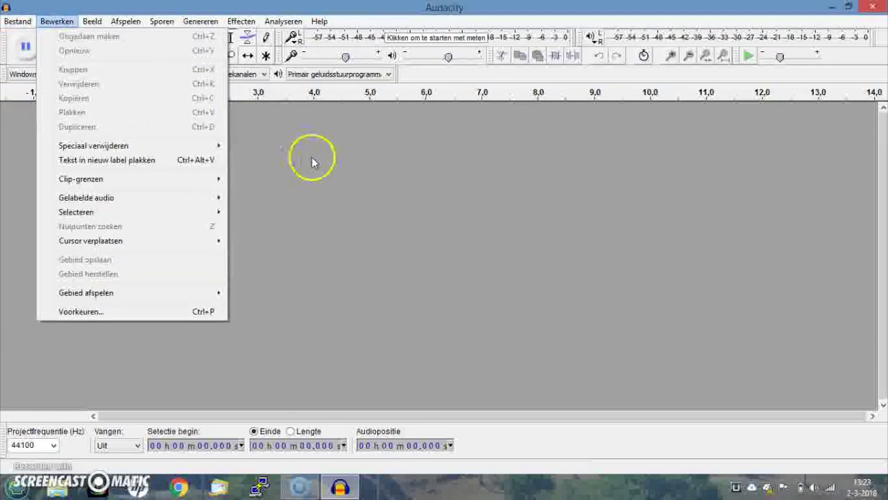
Step: Use BEHRINGER for playback and its line input for recording, keeping 2 recording channels
{"action": "left_click", "coordinate": [378, 75]}
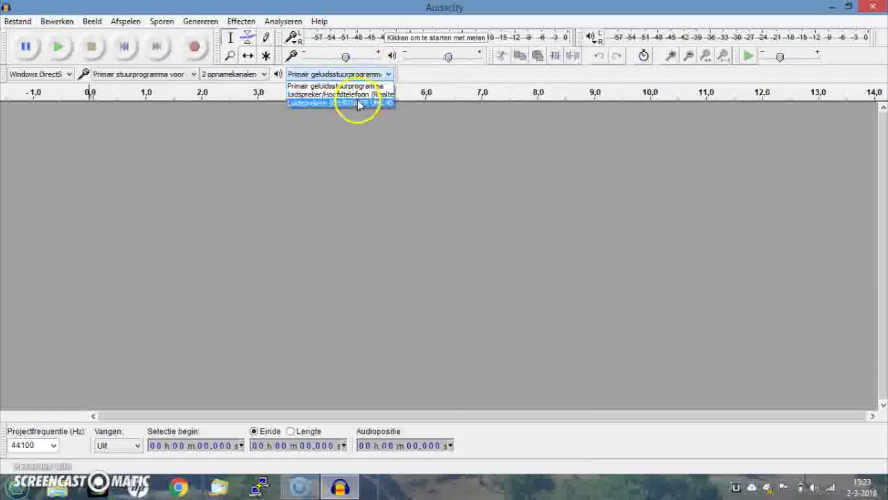
{"action": "left_click", "coordinate": [358, 104]}
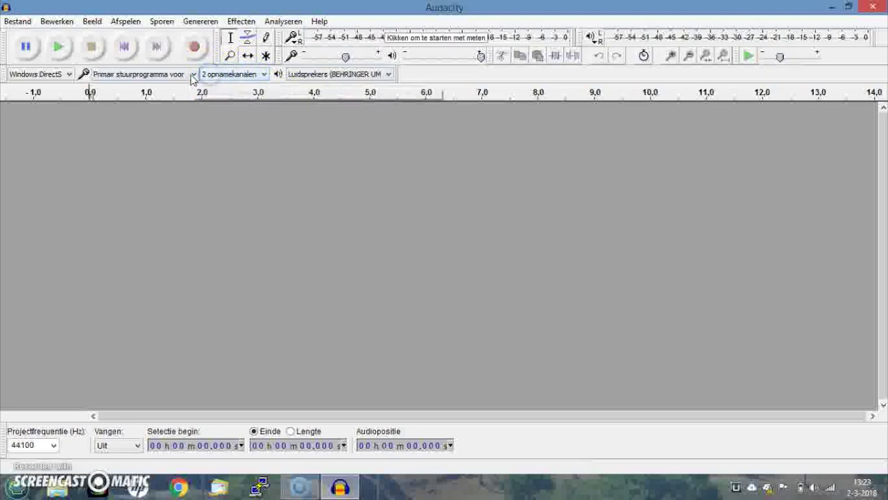
{"action": "left_click", "coordinate": [188, 74]}
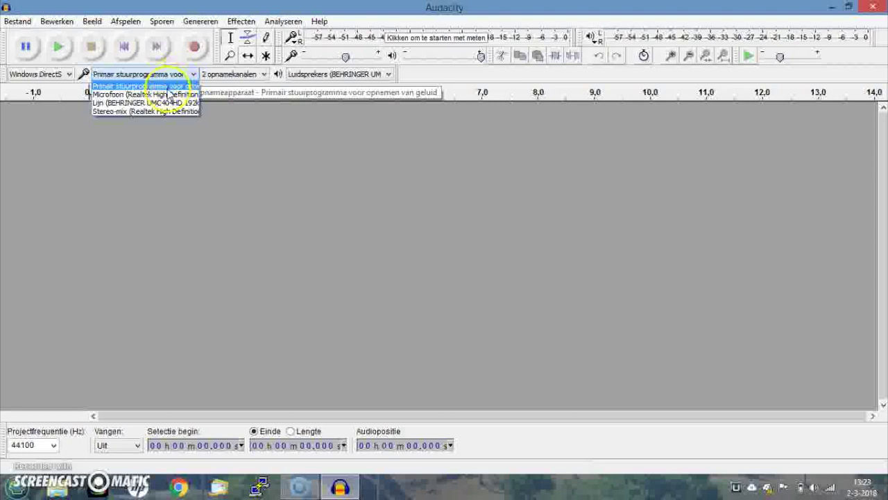
{"action": "left_click", "coordinate": [169, 105]}
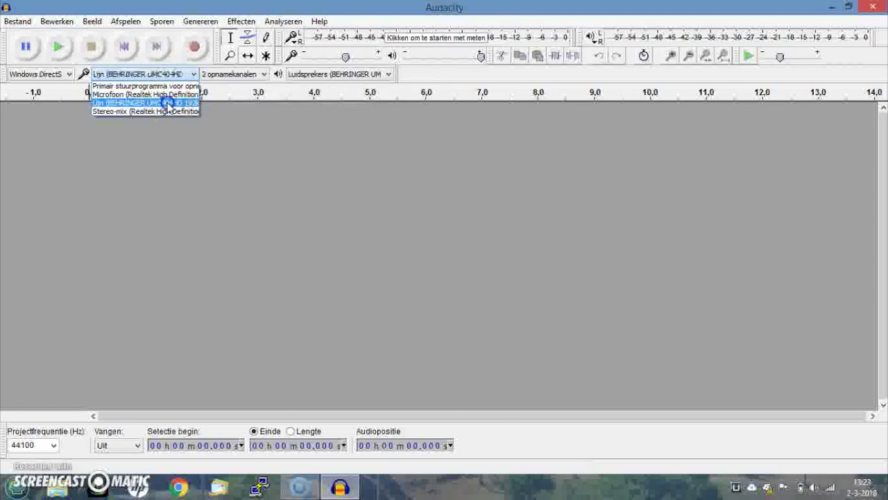
{"action": "left_click", "coordinate": [233, 74]}
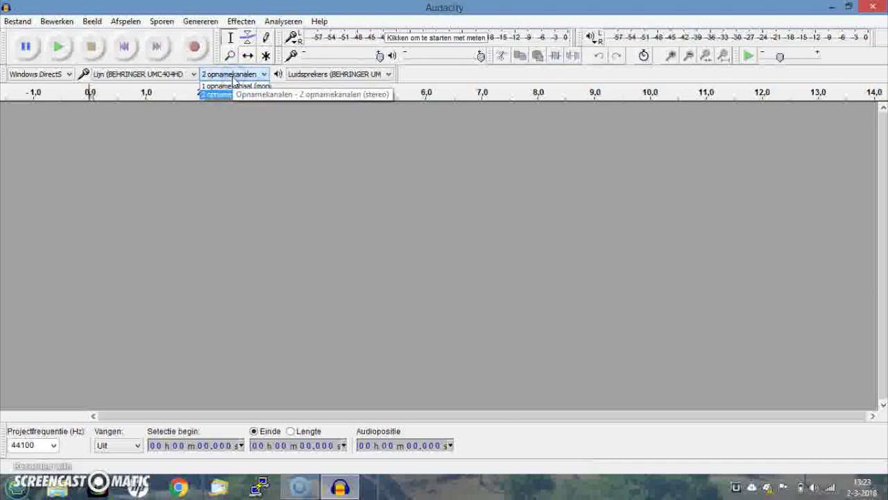
{"action": "left_click", "coordinate": [234, 78]}
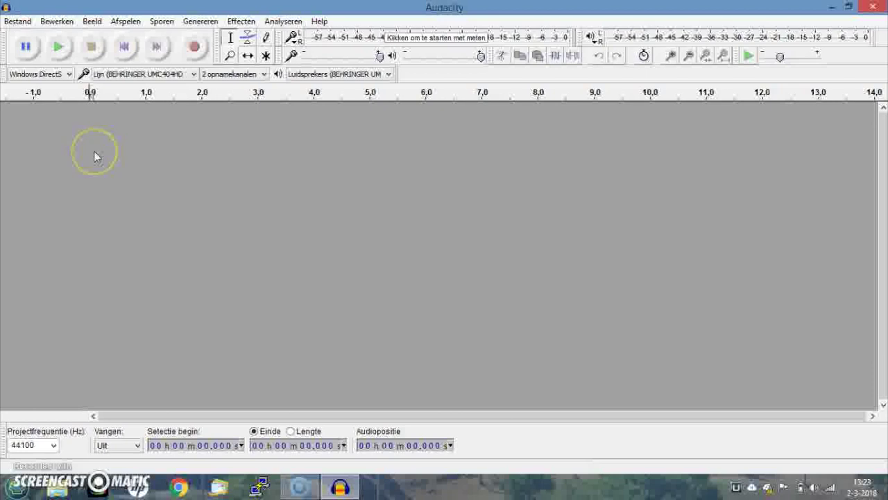
Step: Record a roughly 9-second stereo take, which captures sound only on the left channel
{"action": "left_click", "coordinate": [195, 47]}
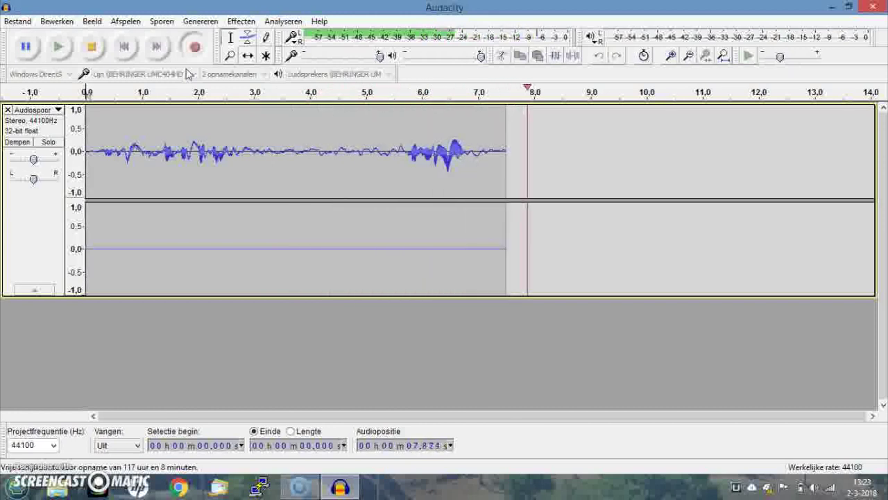
{"action": "left_click", "coordinate": [94, 47]}
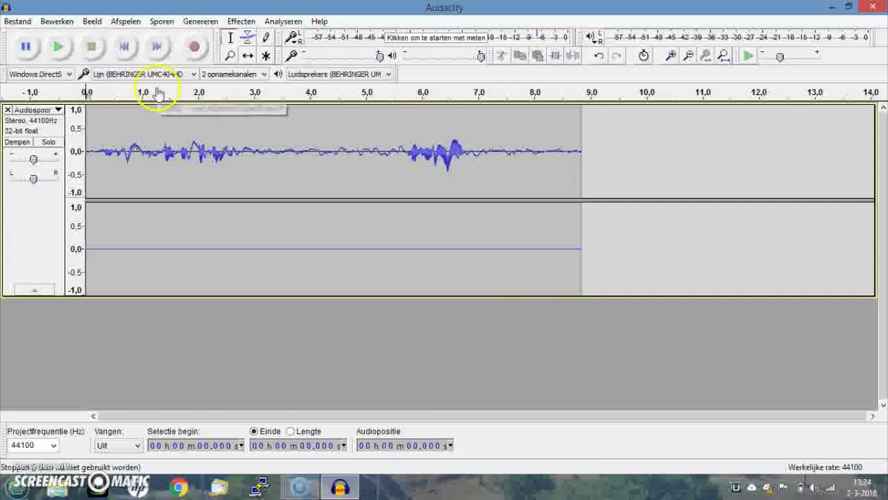
{"action": "left_click", "coordinate": [9, 110]}
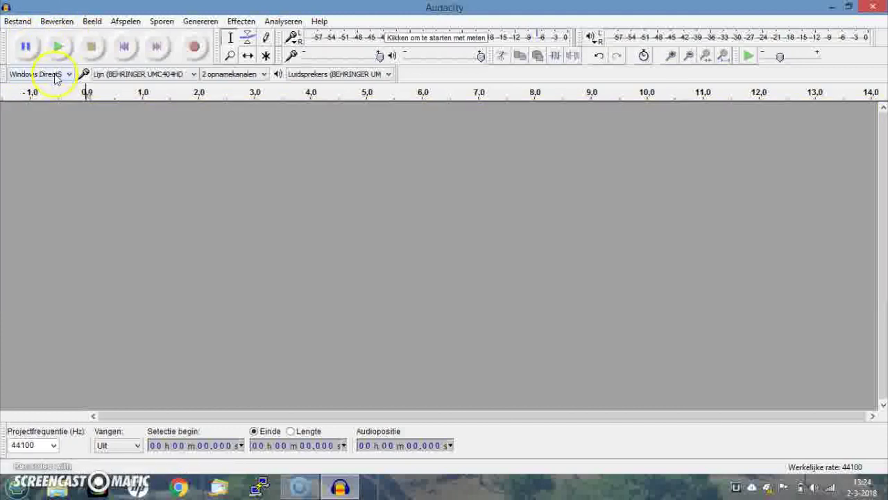
{"action": "left_click", "coordinate": [55, 74]}
{"action": "left_click", "coordinate": [55, 76]}
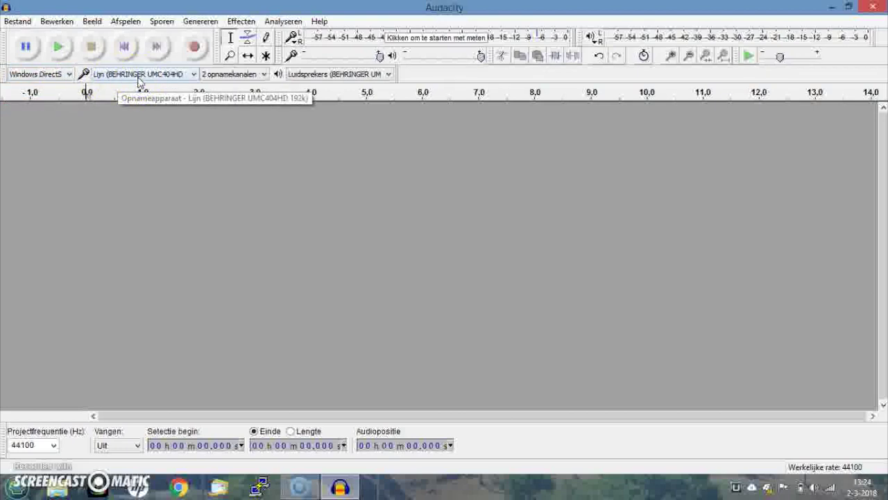
{"action": "left_click", "coordinate": [141, 75]}
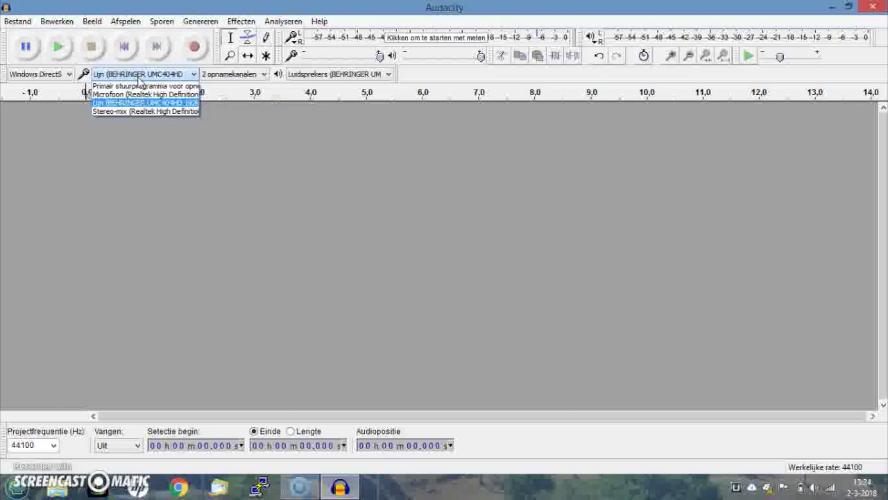
{"action": "left_click", "coordinate": [142, 102]}
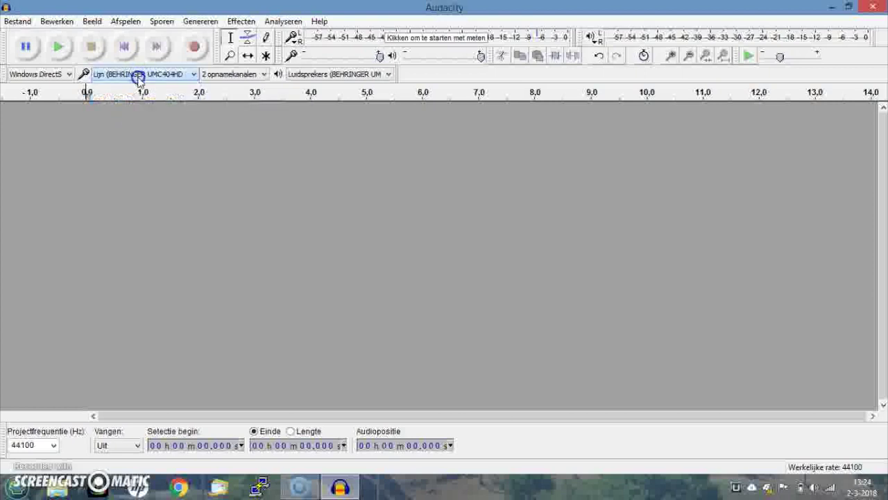
{"action": "left_click", "coordinate": [232, 75]}
{"action": "left_click", "coordinate": [232, 92]}
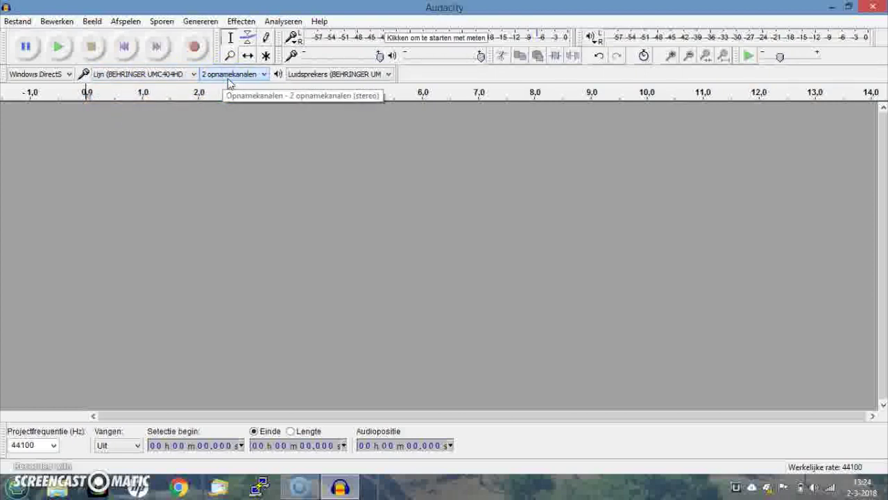
{"action": "left_click", "coordinate": [316, 74]}
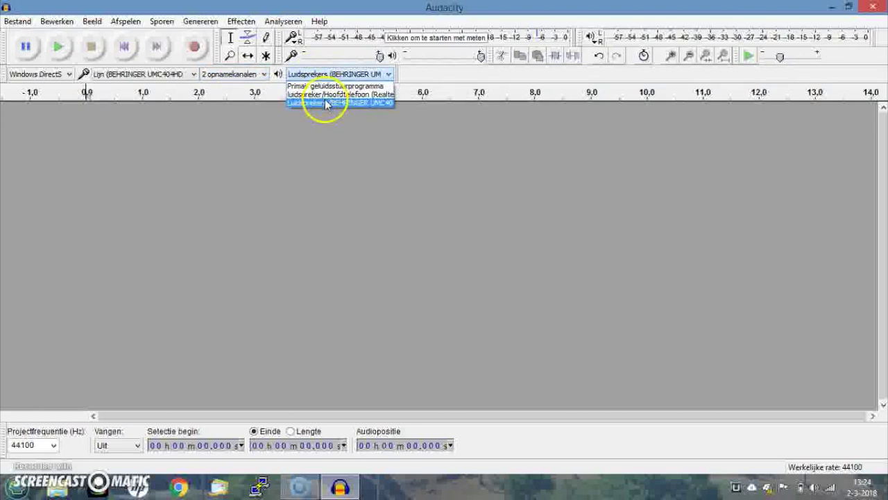
{"action": "left_click", "coordinate": [326, 102]}
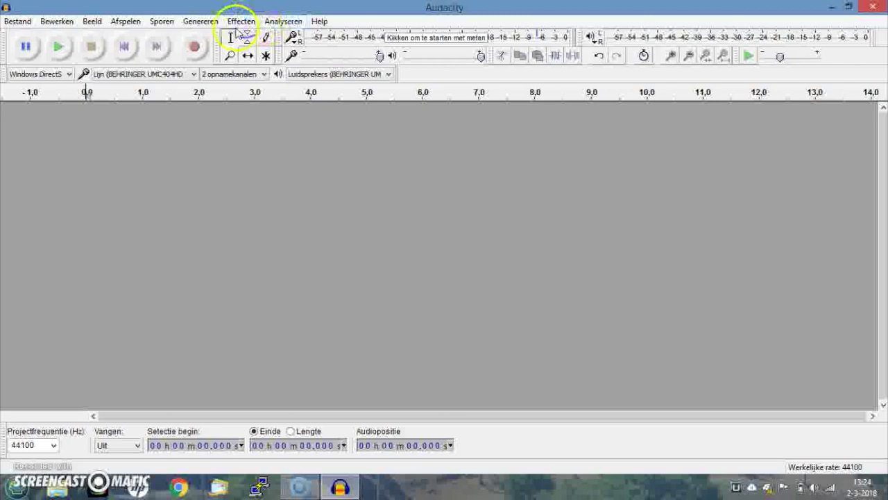
{"action": "left_click", "coordinate": [203, 22]}
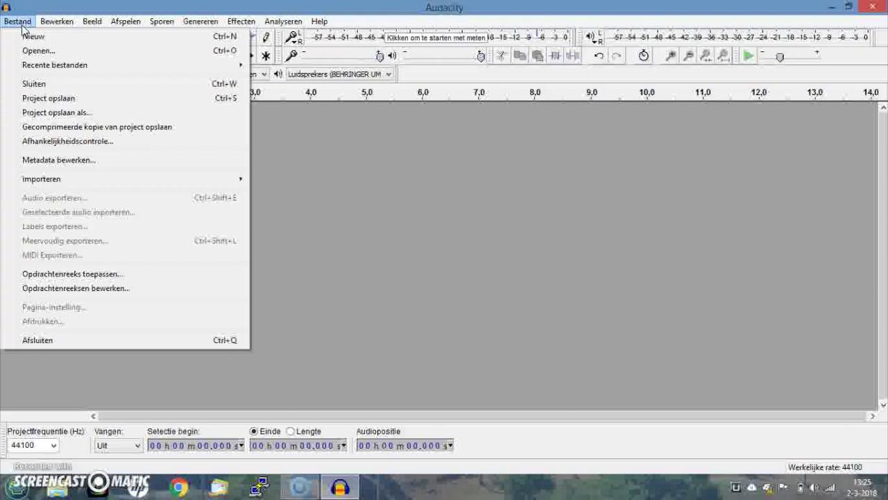
{"action": "left_click", "coordinate": [355, 235]}
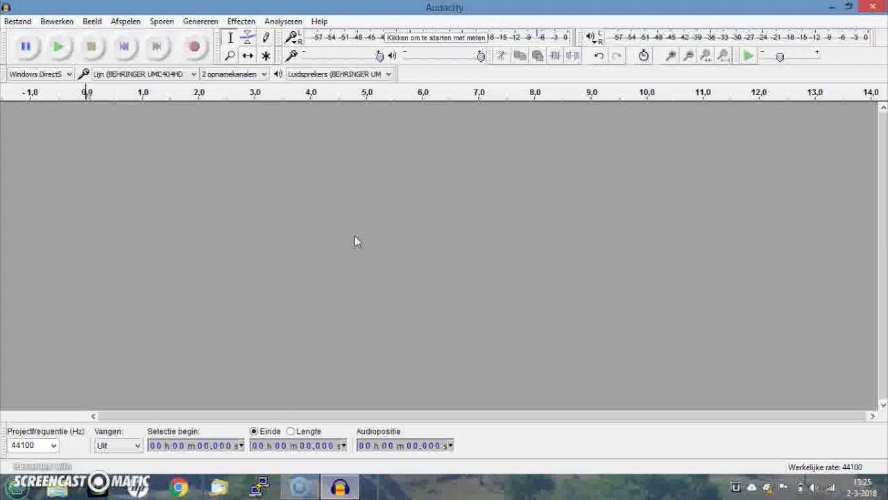
Step: Record a roughly 39-second stereo take with audio on both channels
{"action": "left_click", "coordinate": [195, 47]}
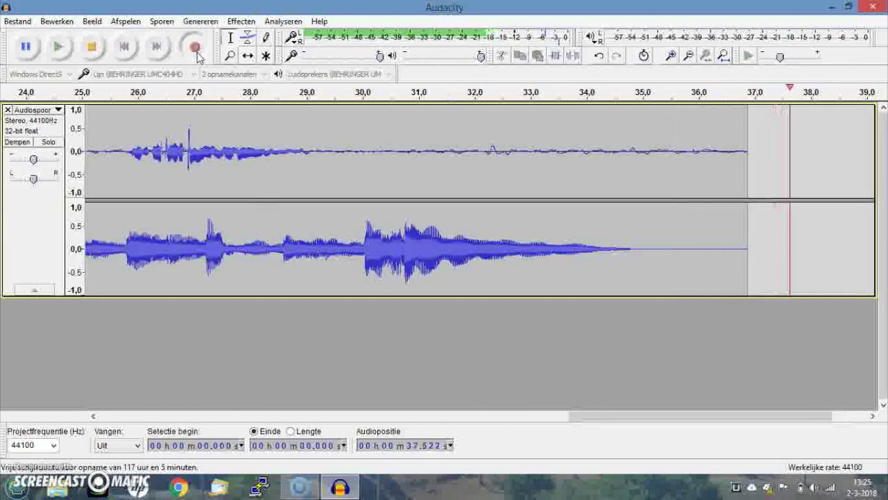
{"action": "left_click", "coordinate": [96, 47]}
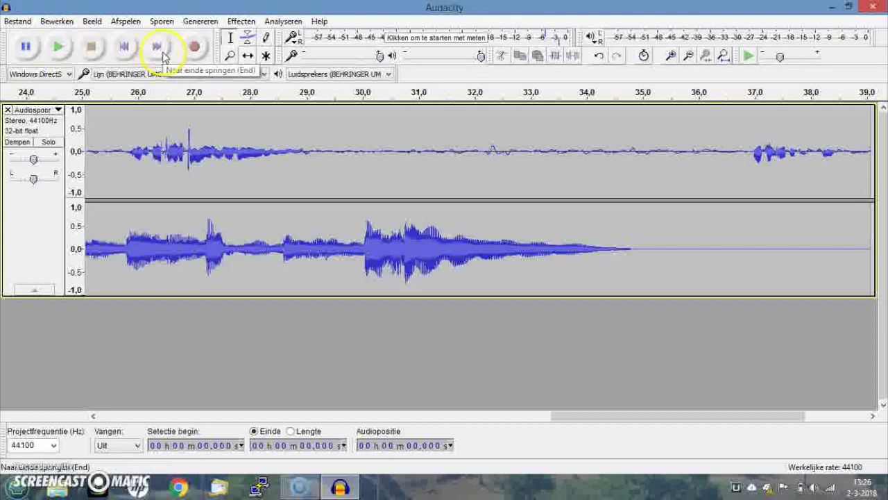
Step: Play the new take from its start for about 12 seconds, then stop
{"action": "left_click", "coordinate": [124, 47]}
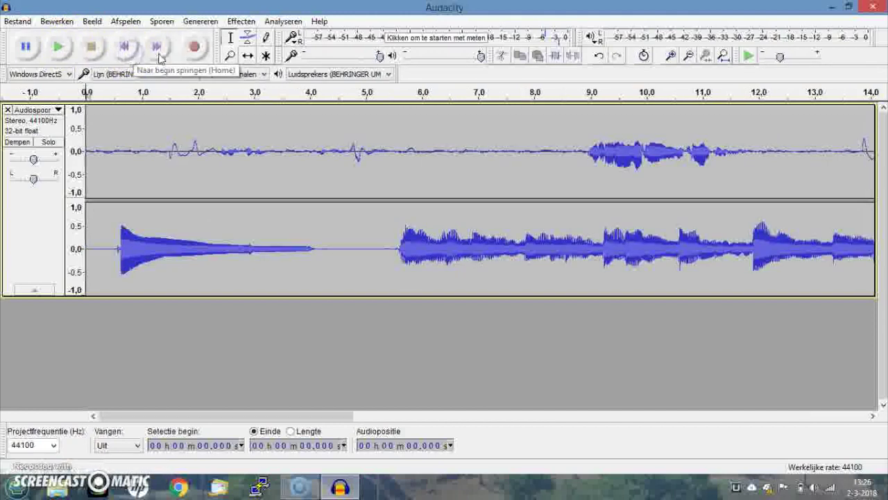
{"action": "left_click", "coordinate": [59, 47]}
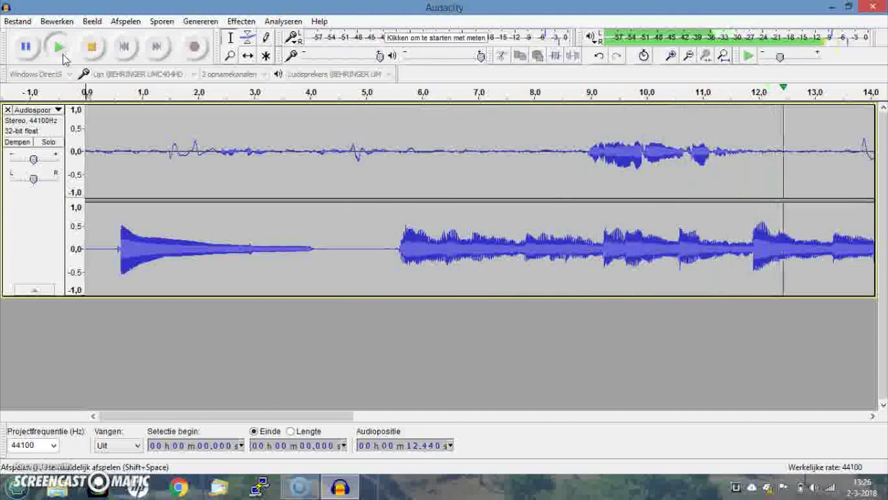
{"action": "left_click", "coordinate": [93, 48]}
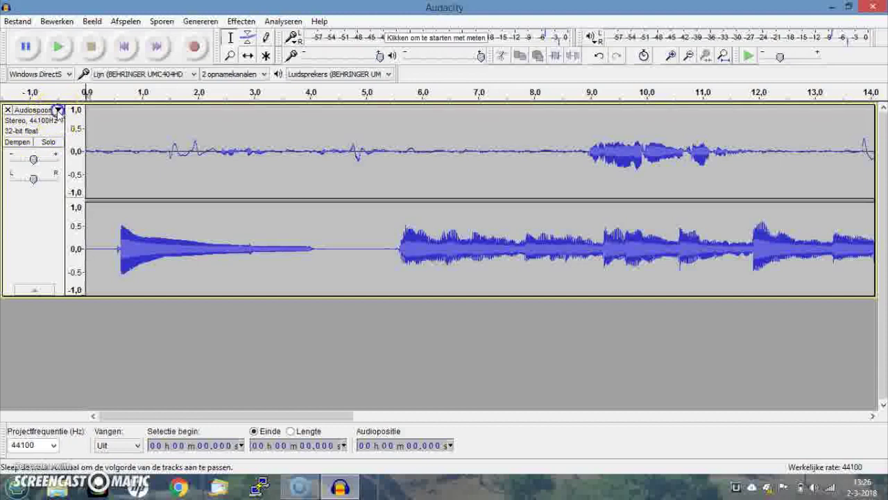
Step: Split the stereo take into left and right mono tracks, pan the second slightly right, and play both
{"action": "left_click", "coordinate": [59, 110]}
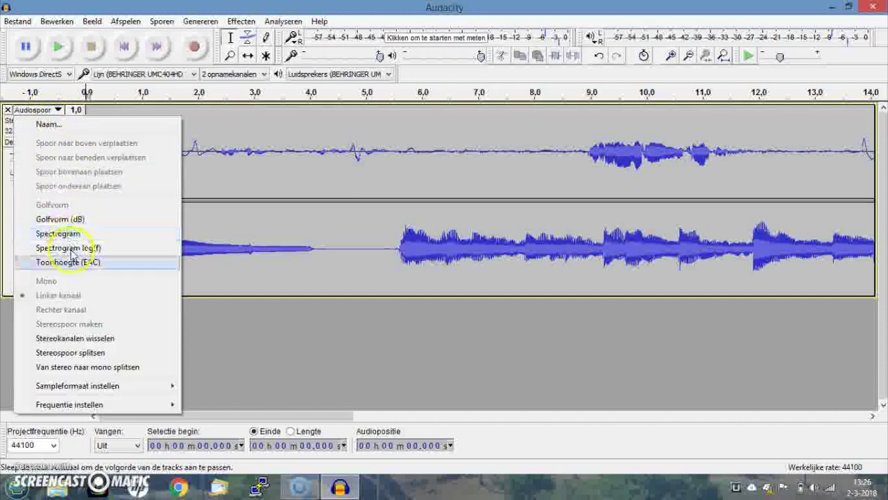
{"action": "left_click", "coordinate": [72, 352]}
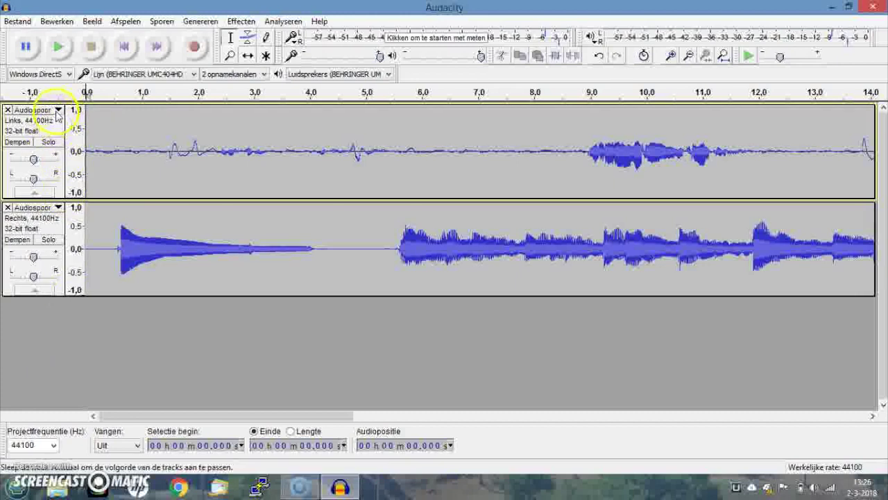
{"action": "left_click", "coordinate": [57, 110]}
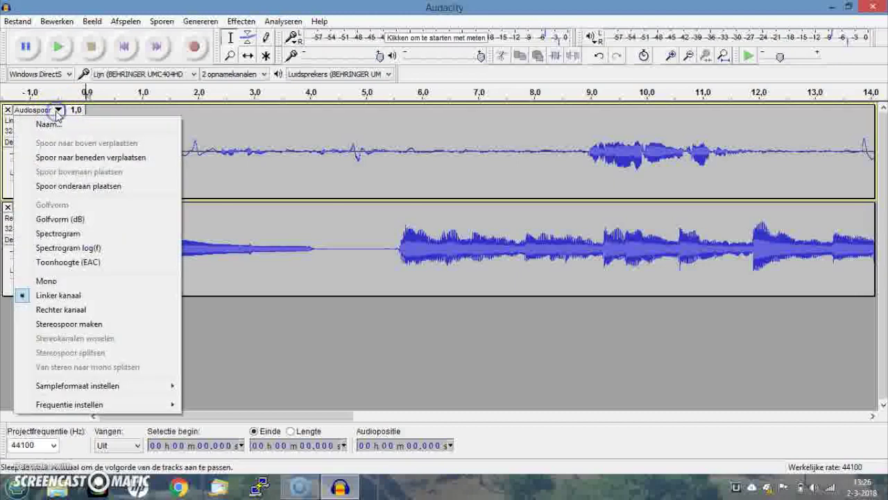
{"action": "left_click", "coordinate": [47, 281]}
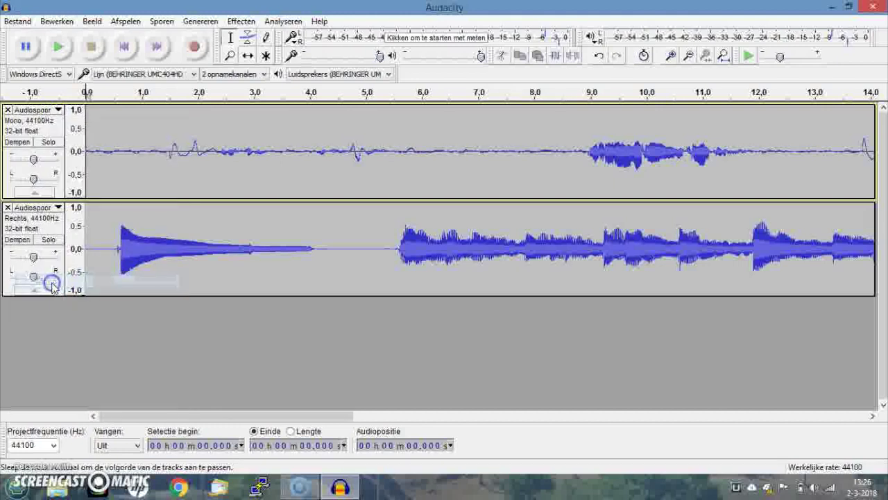
{"action": "left_click", "coordinate": [58, 209]}
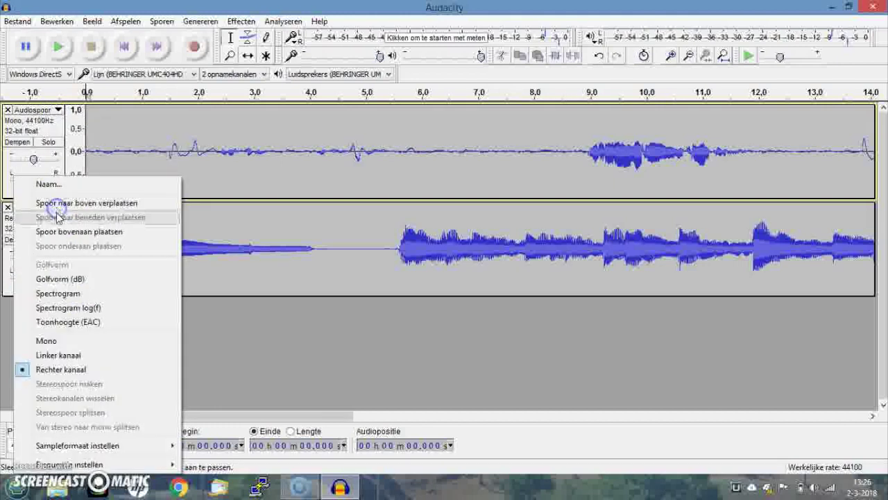
{"action": "left_click", "coordinate": [50, 341]}
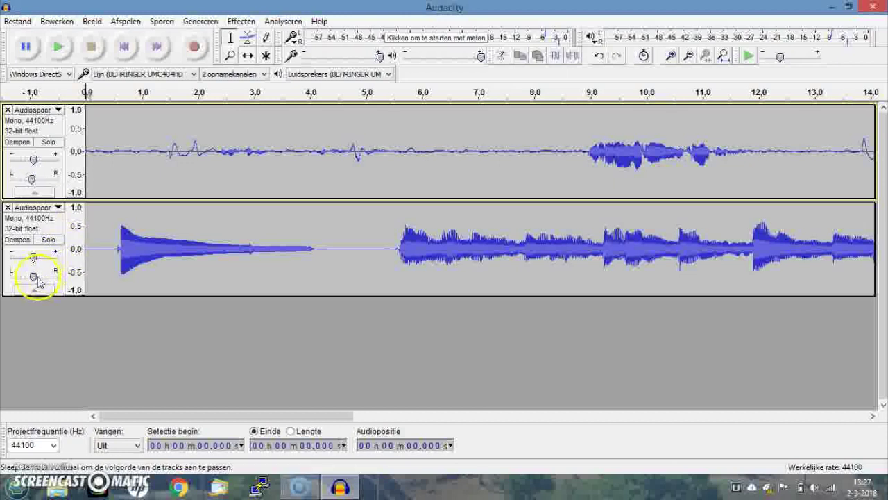
{"action": "left_click_drag", "start_coordinate": [33, 276], "coordinate": [39, 277]}
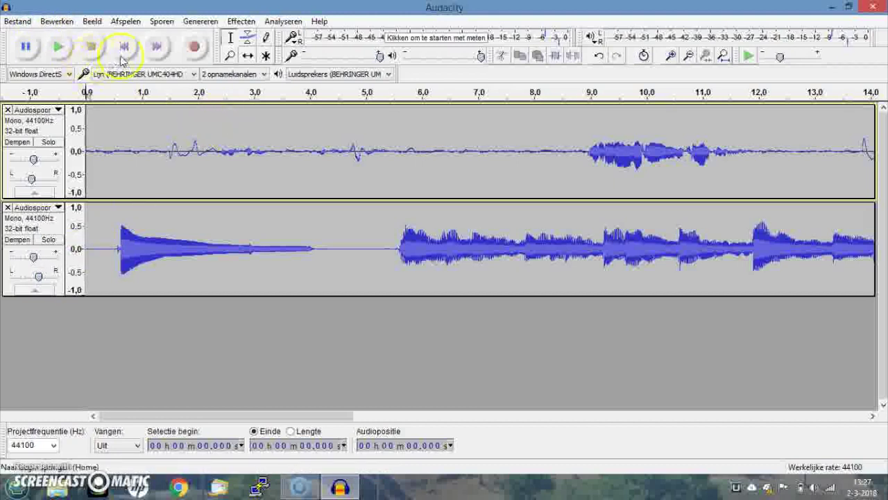
{"action": "left_click", "coordinate": [63, 49]}
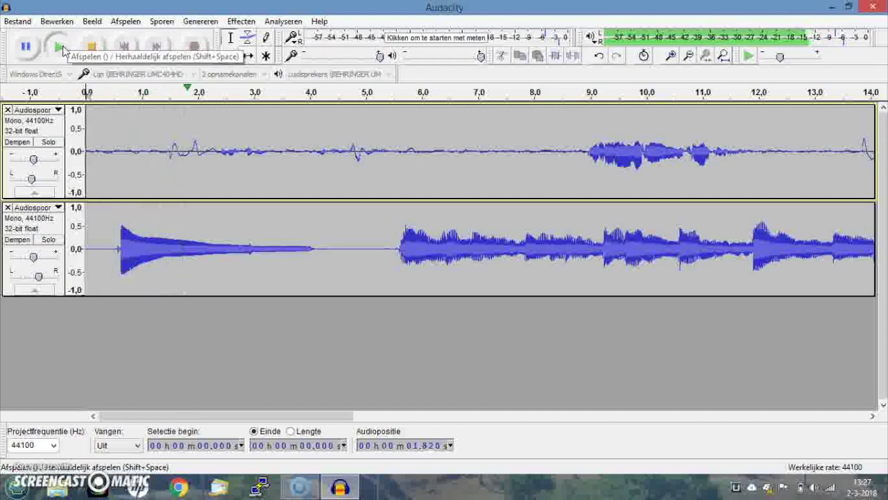